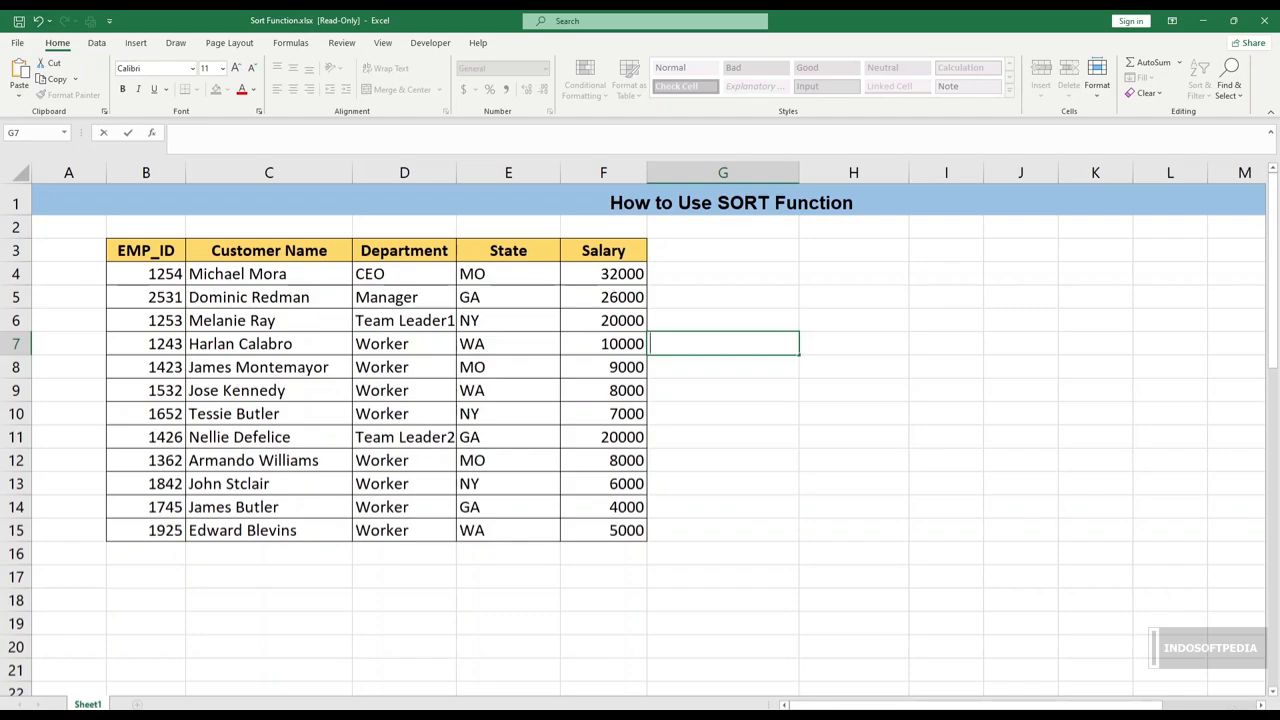
{"action": "left_click", "coordinate": [723, 484]}
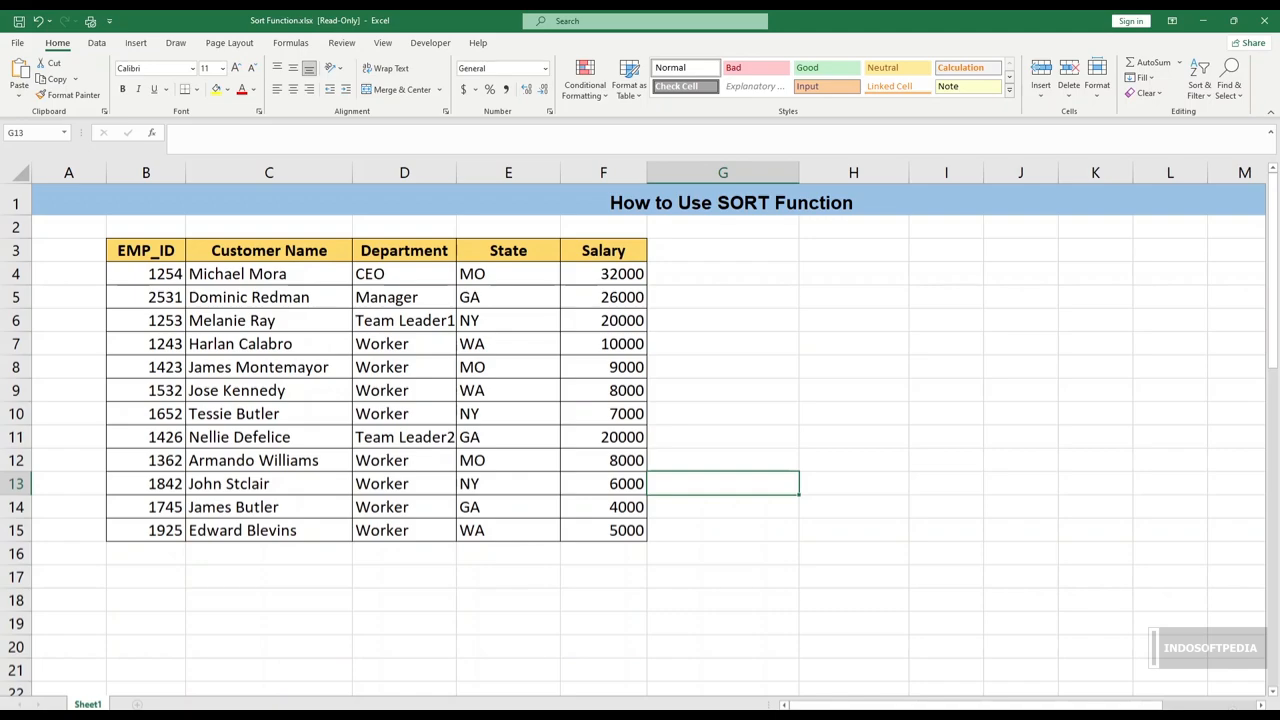
{"action": "left_click", "coordinate": [269, 251]}
{"action": "left_click", "coordinate": [404, 251]}
{"action": "left_click", "coordinate": [508, 251]}
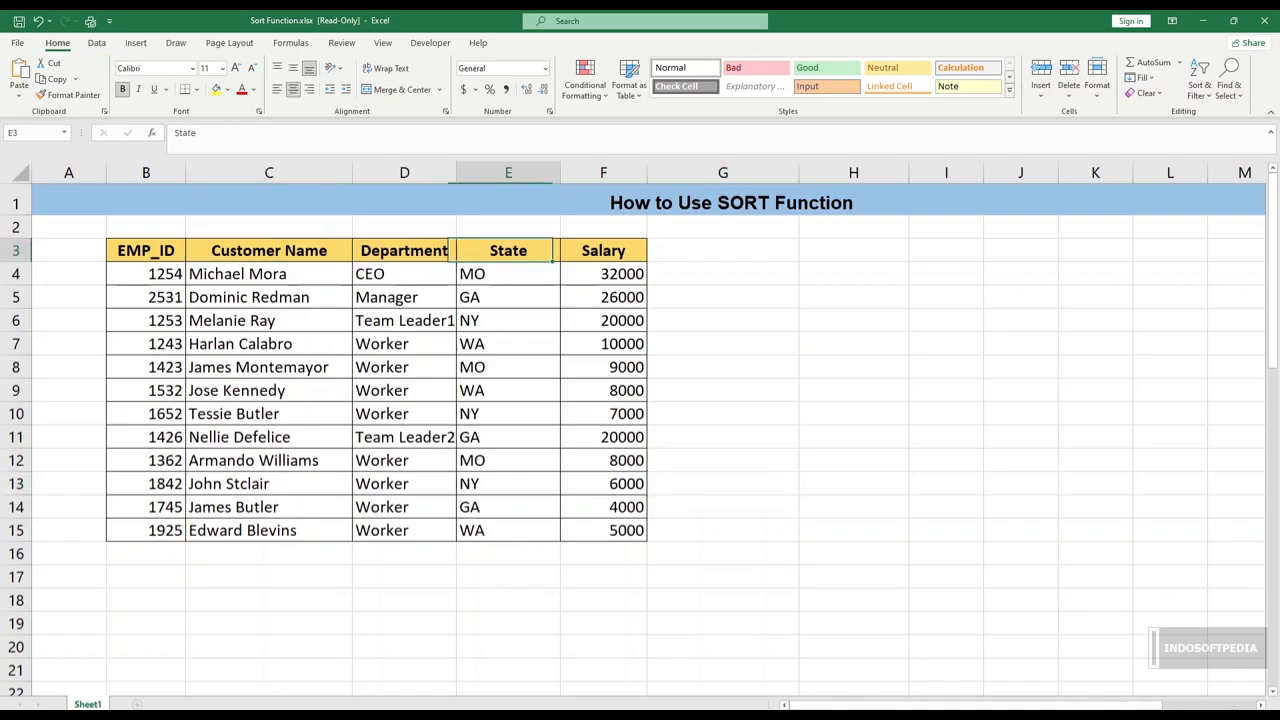
{"action": "left_click", "coordinate": [603, 251]}
{"action": "left_click", "coordinate": [603, 321]}
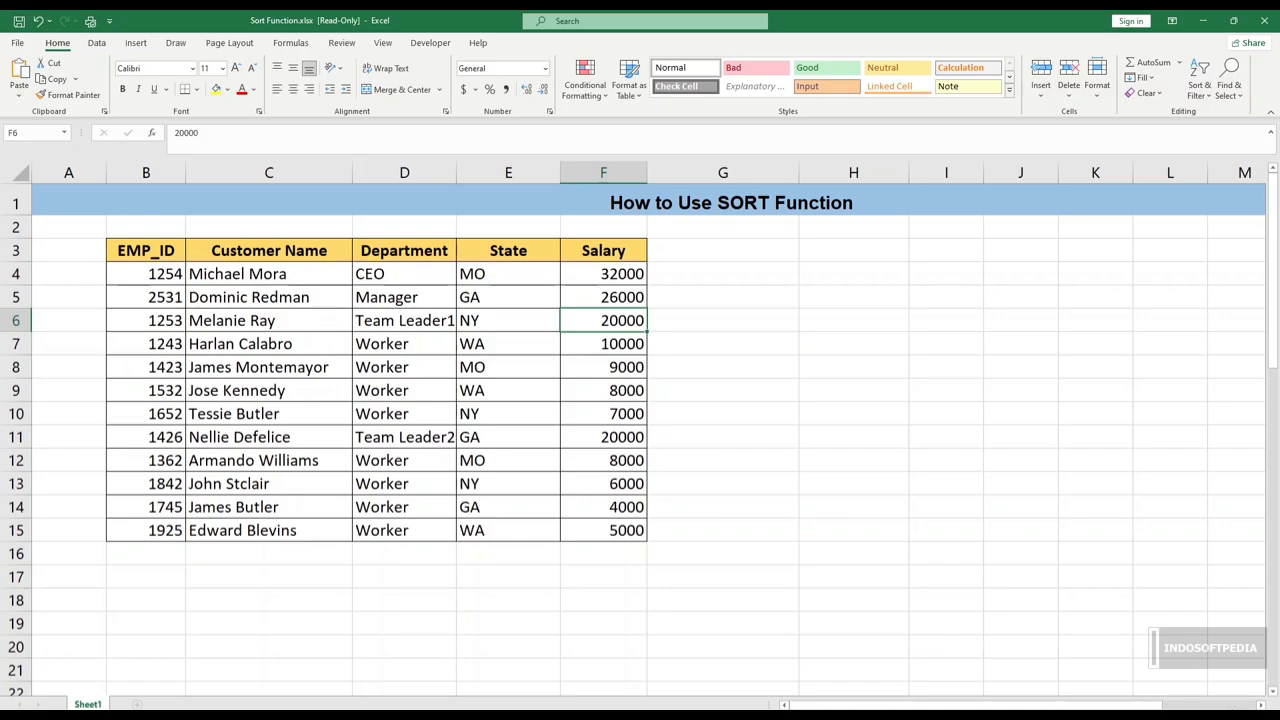
- Enter =SORT(C4:F15) in cell G4 to sort the employee data without the ID column
{"action": "left_click", "coordinate": [723, 274]}
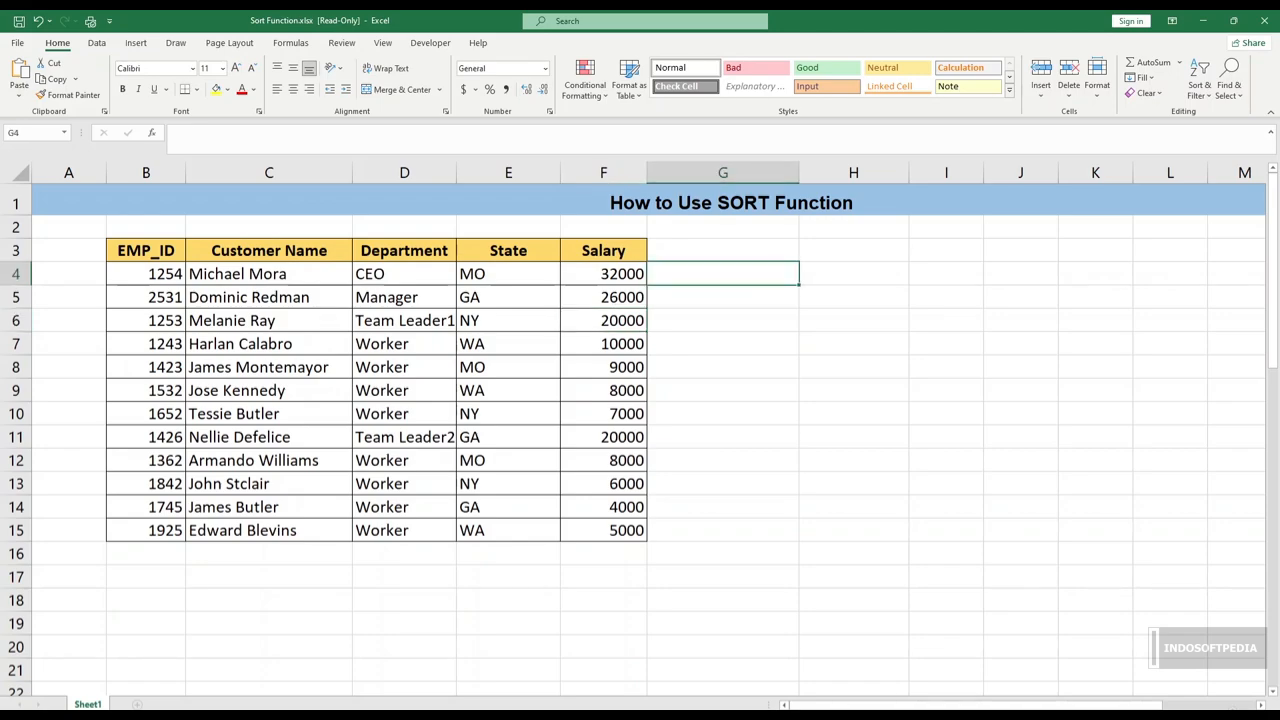
{"action": "type", "text": "="}
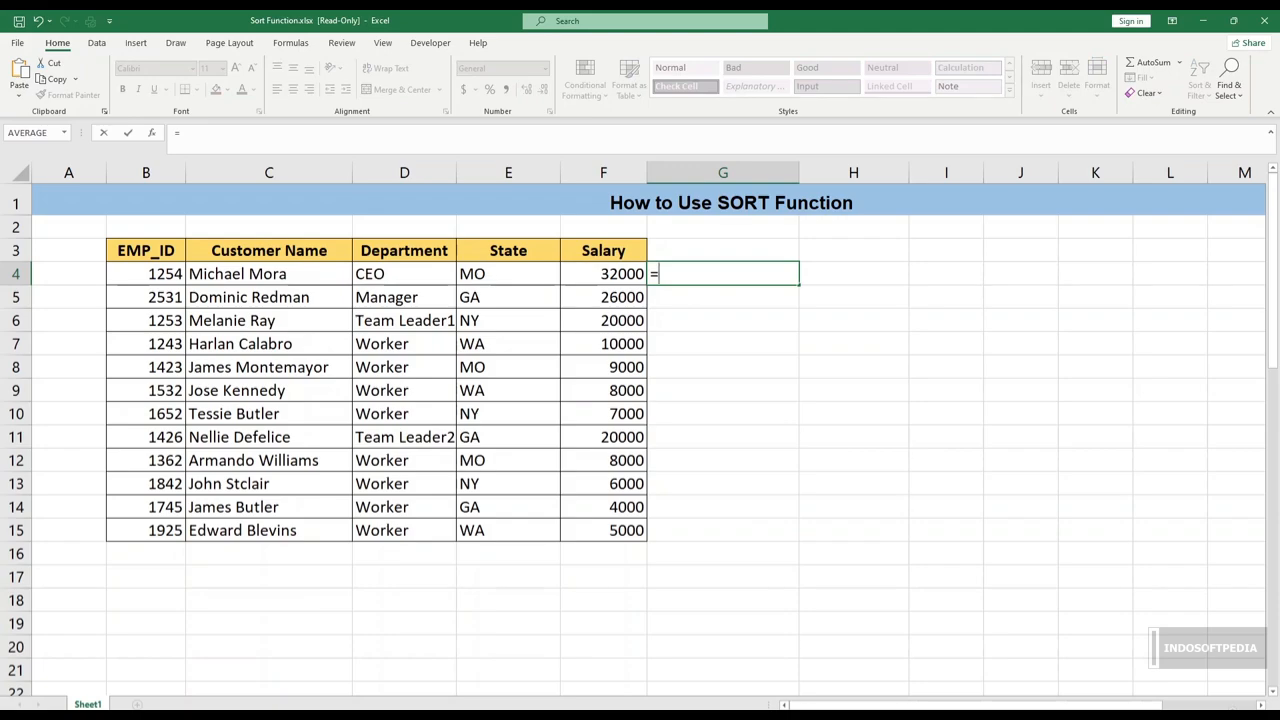
{"action": "type", "text": "sort"}
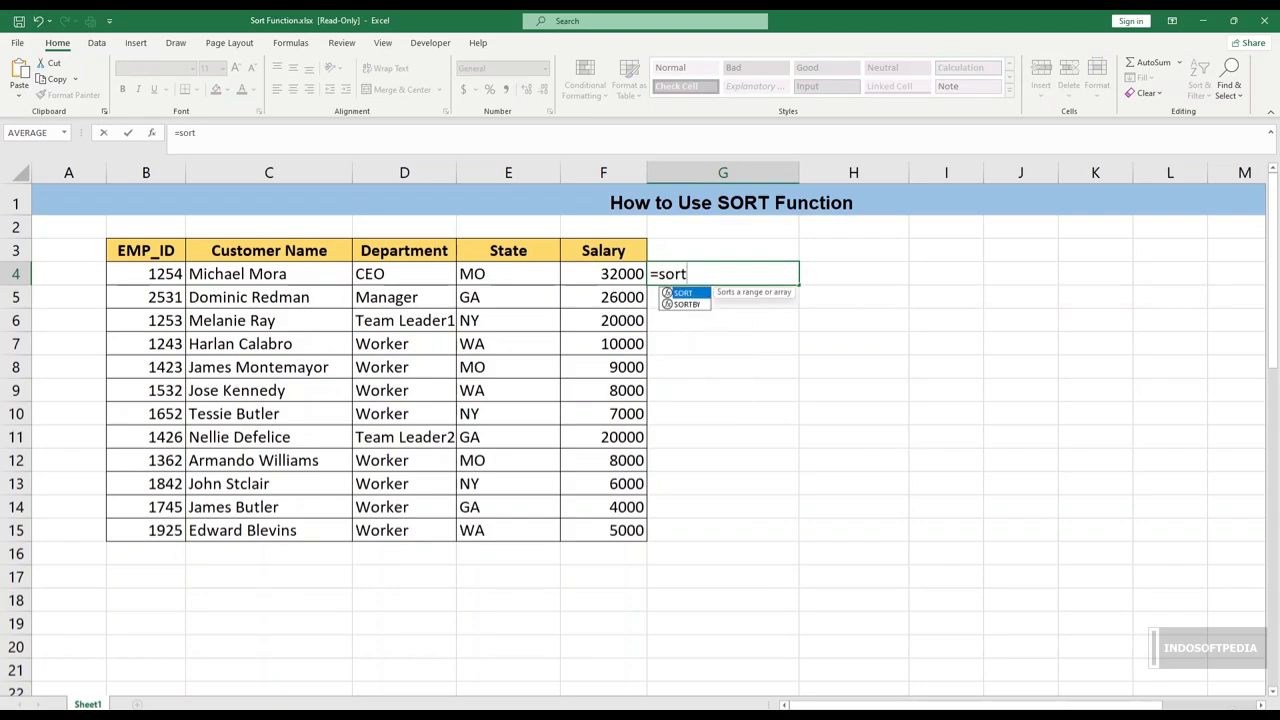
{"action": "key", "text": "Tab"}
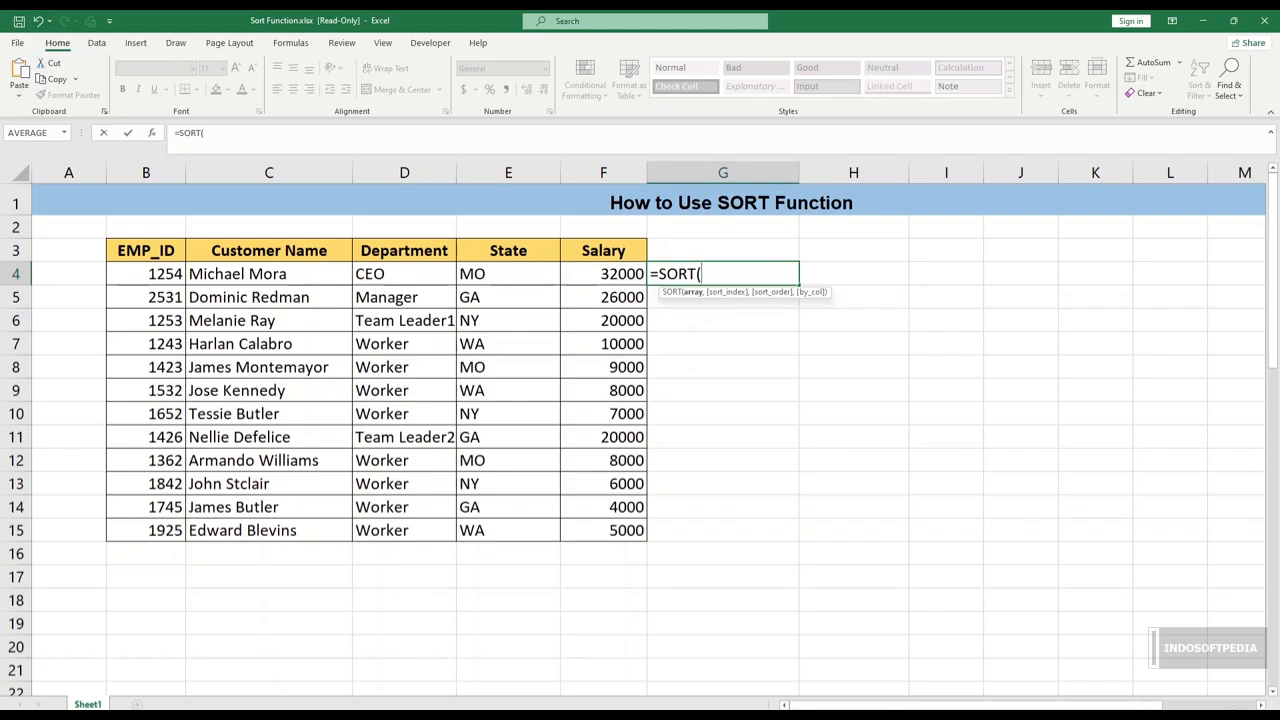
{"action": "left_click_drag", "start_coordinate": [220, 274], "coordinate": [630, 530]}
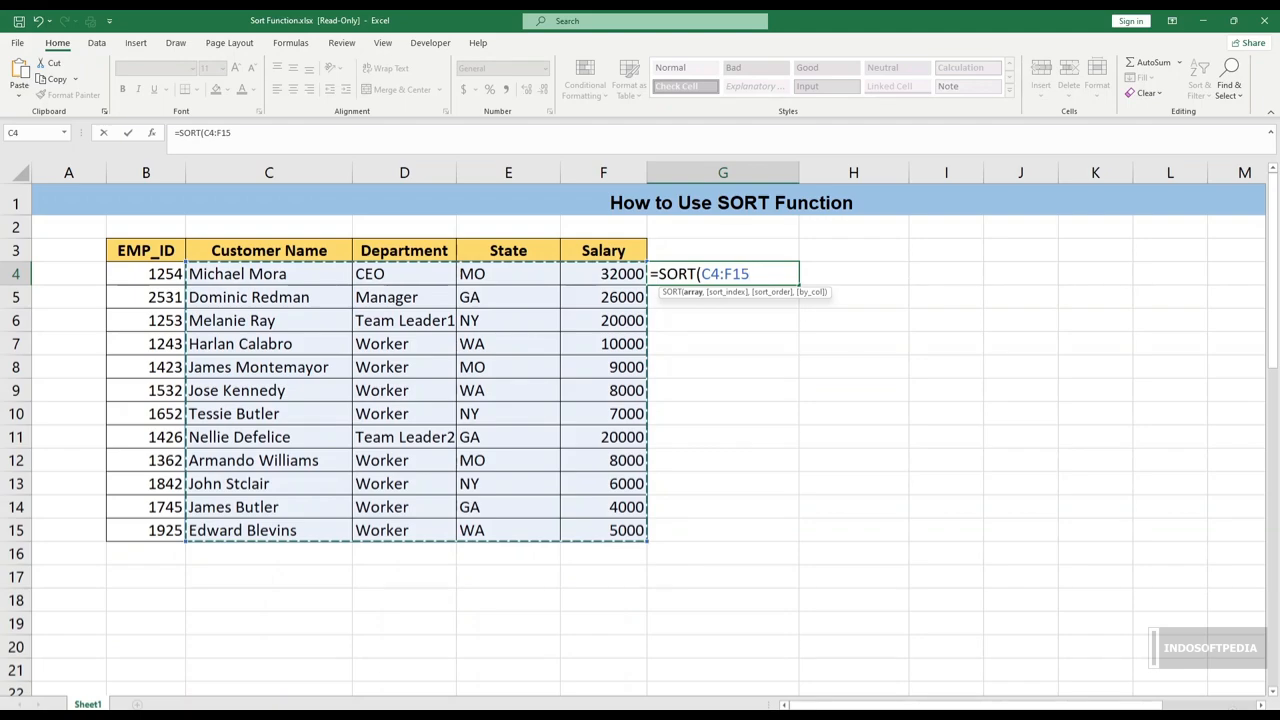
{"action": "type", "text": ")"}
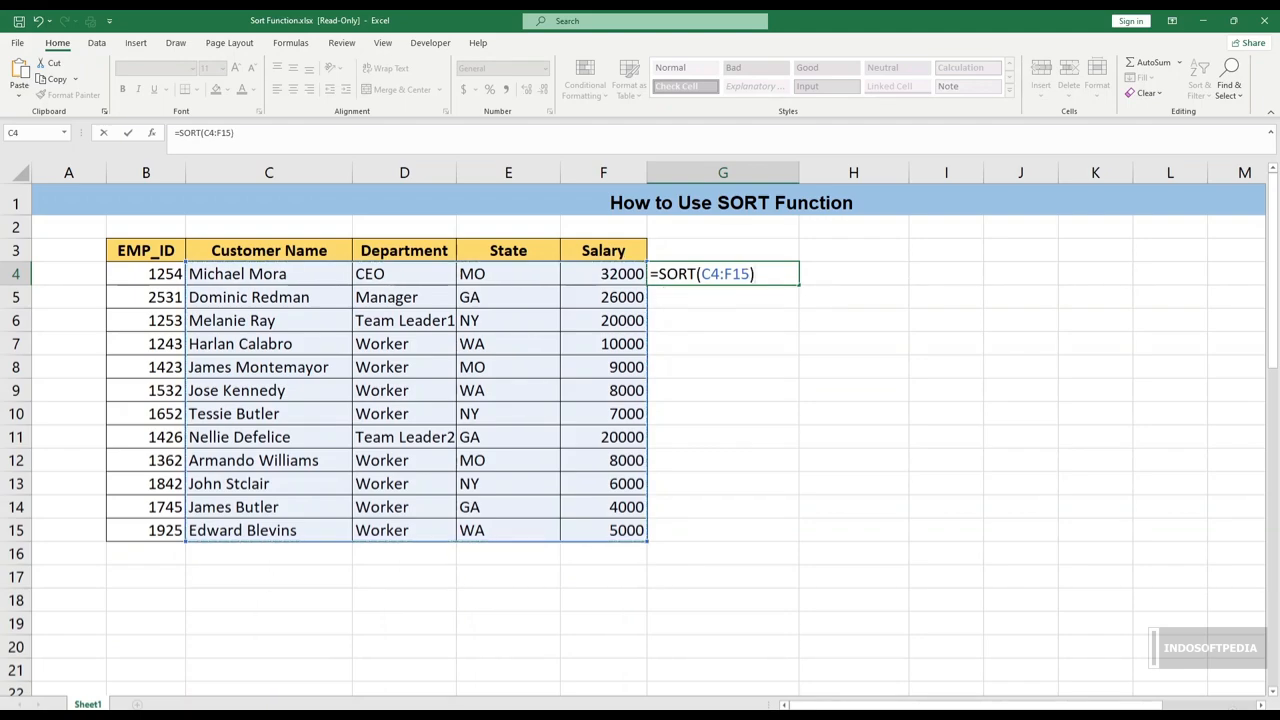
{"action": "key", "text": "Return"}
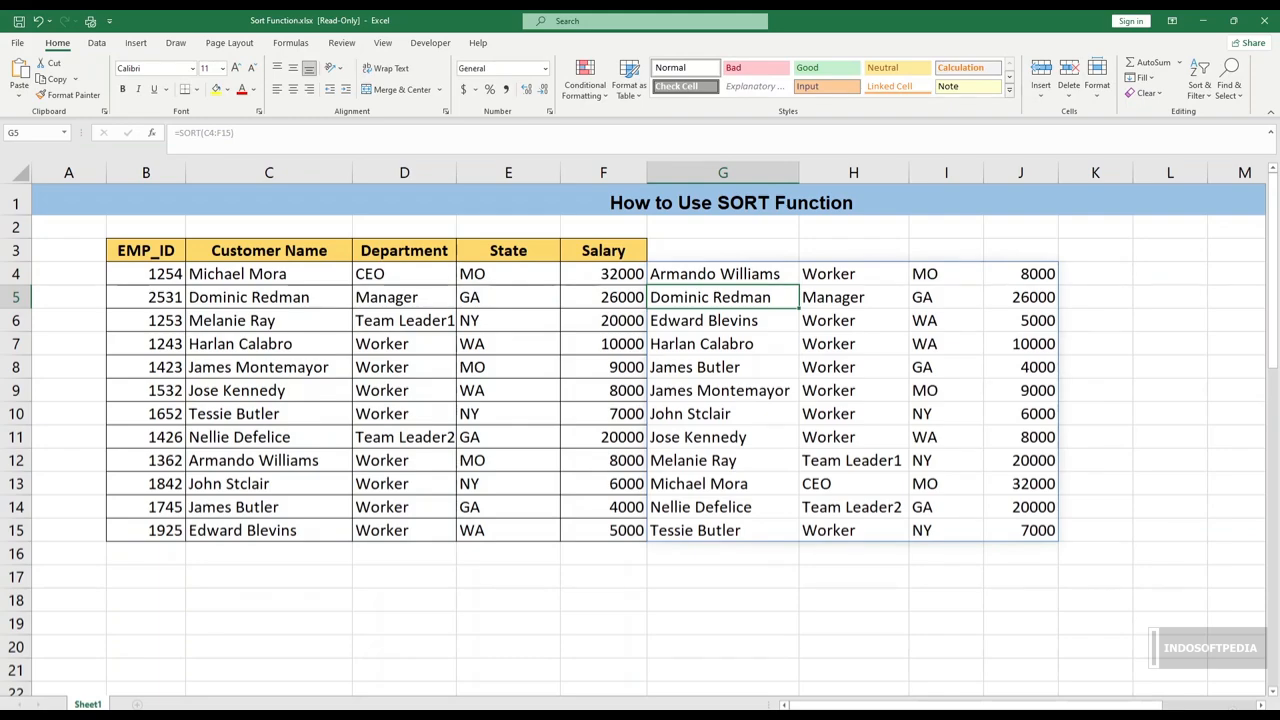
{"action": "left_click", "coordinate": [723, 274]}
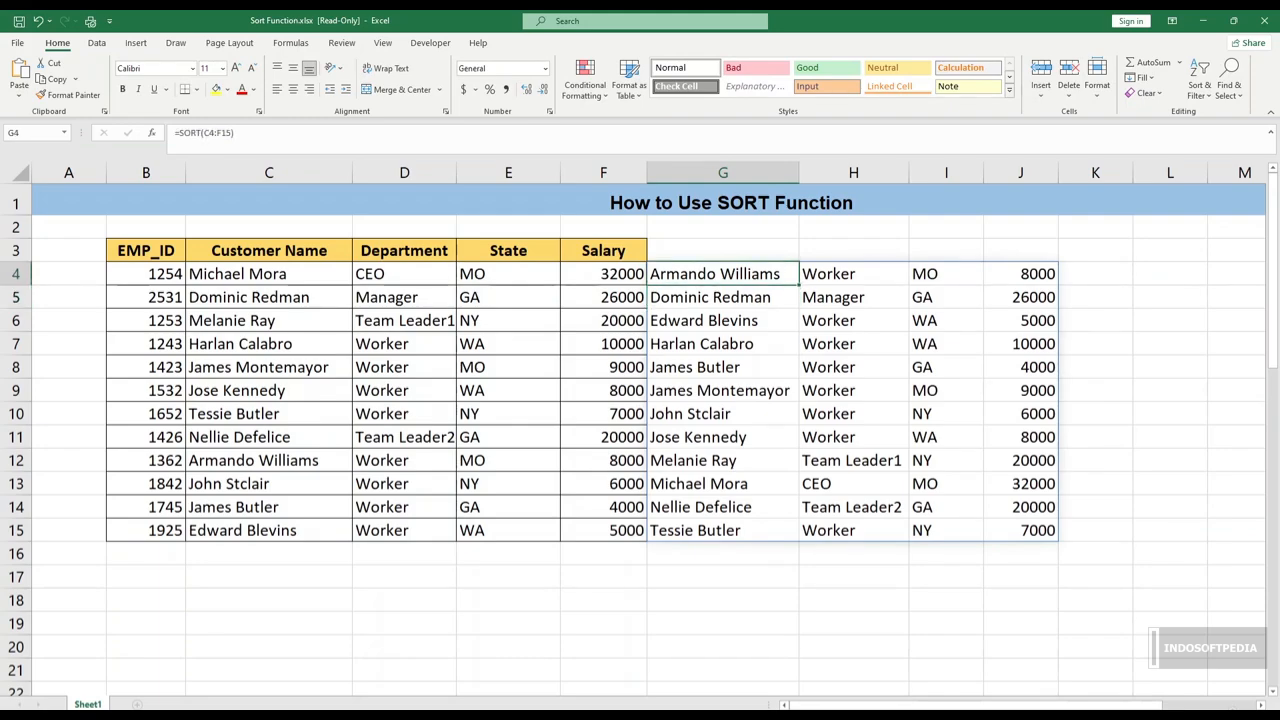
{"action": "left_click", "coordinate": [723, 321]}
{"action": "left_click_drag", "start_coordinate": [723, 274], "coordinate": [723, 530]}
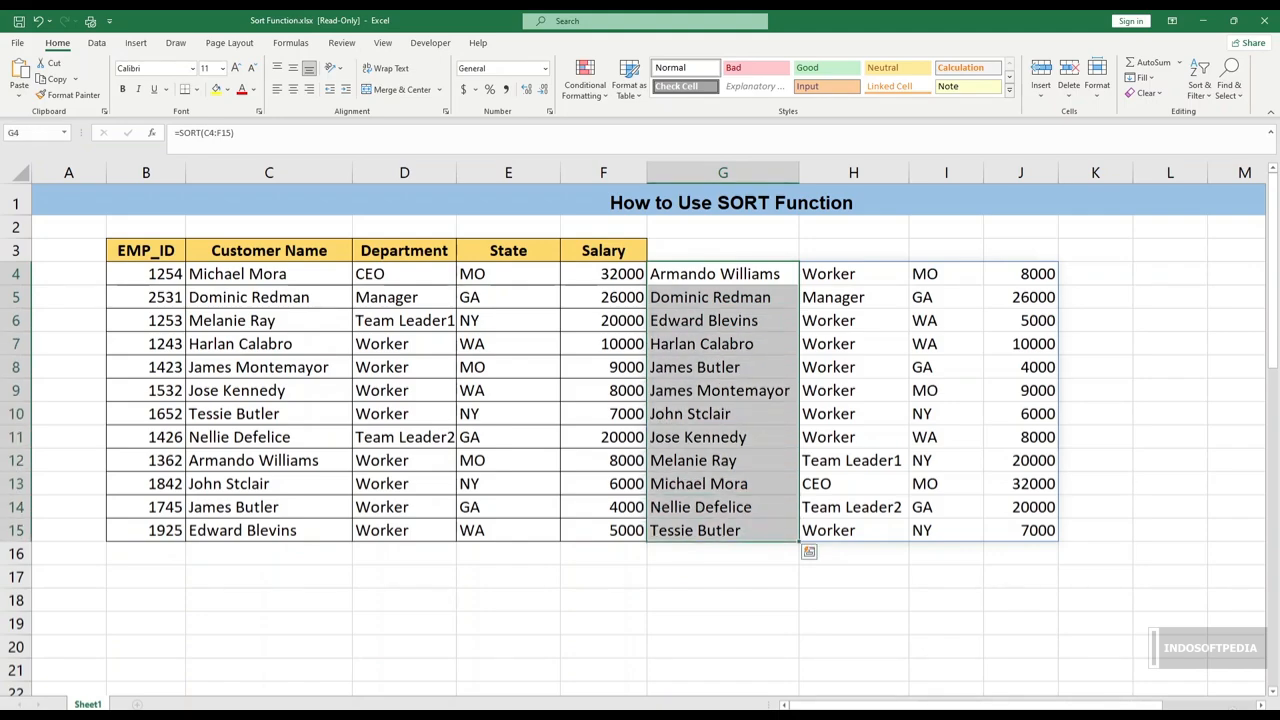
{"action": "left_click", "coordinate": [853, 274]}
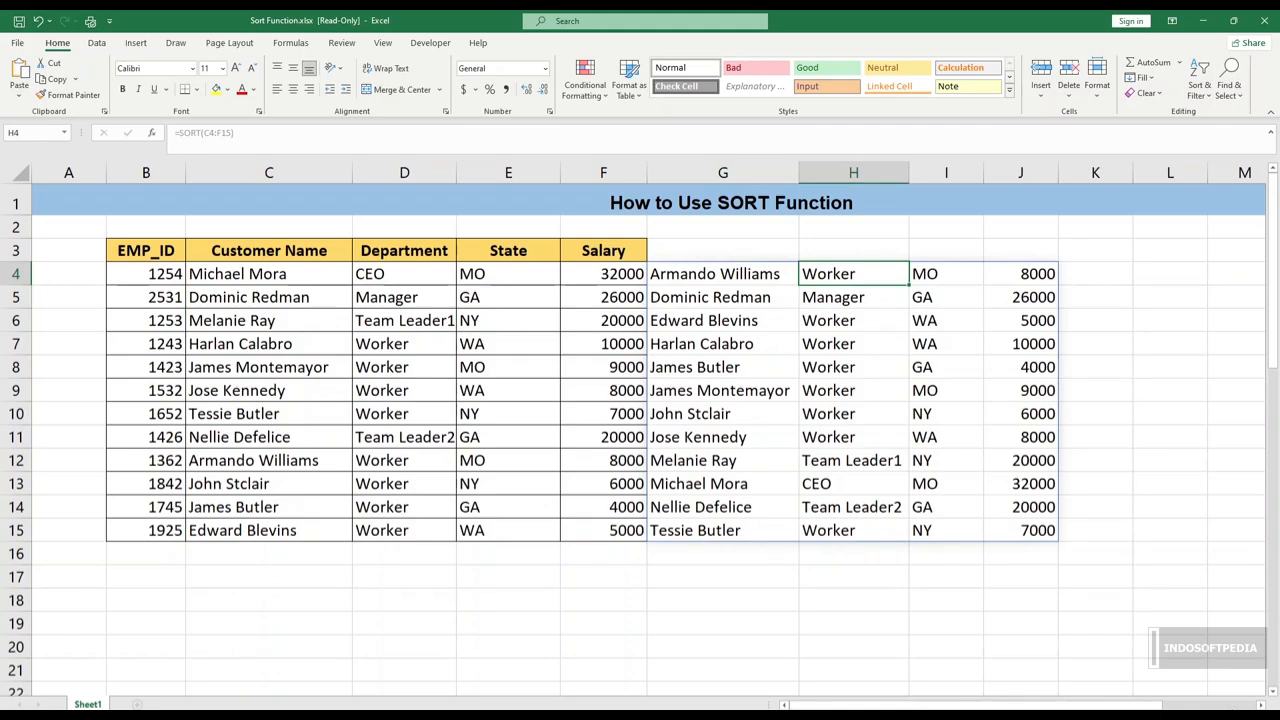
- Extend the SORT formula in G4 to =SORT(C4:F15,2,1) to sort by department in ascending order
{"action": "left_click", "coordinate": [723, 274]}
{"action": "left_click", "coordinate": [235, 132]}
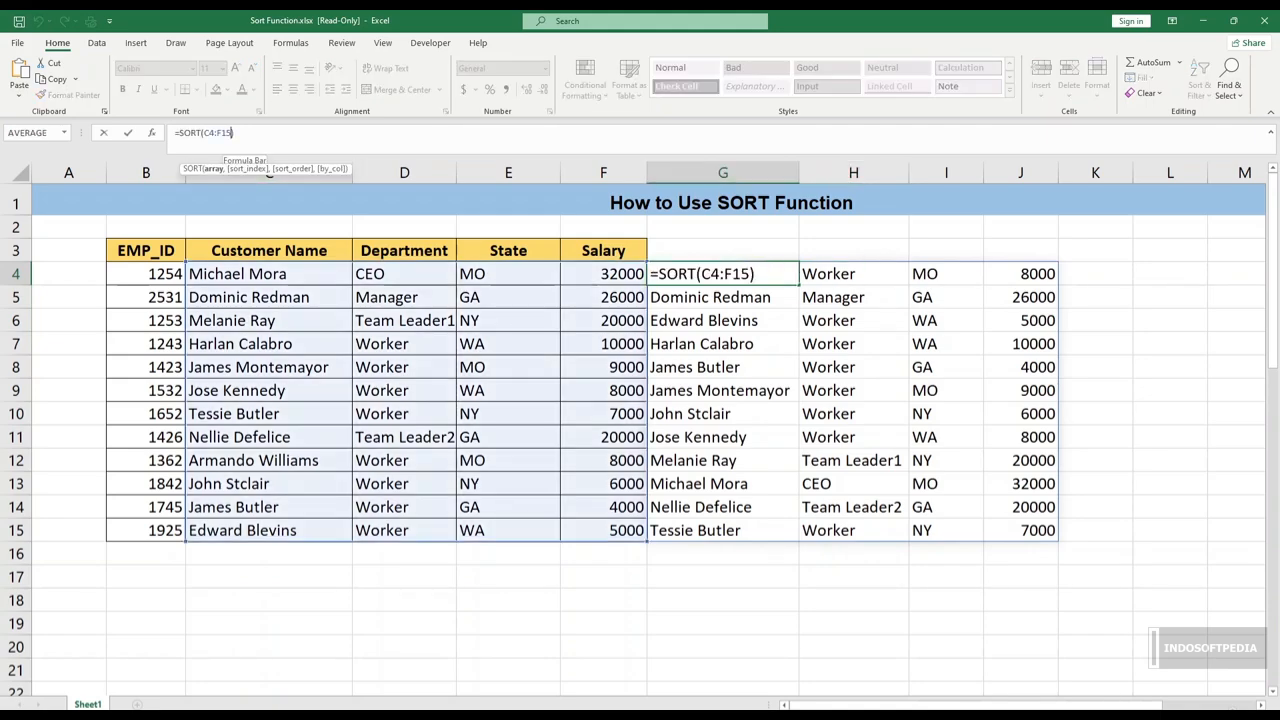
{"action": "type", "text": ","}
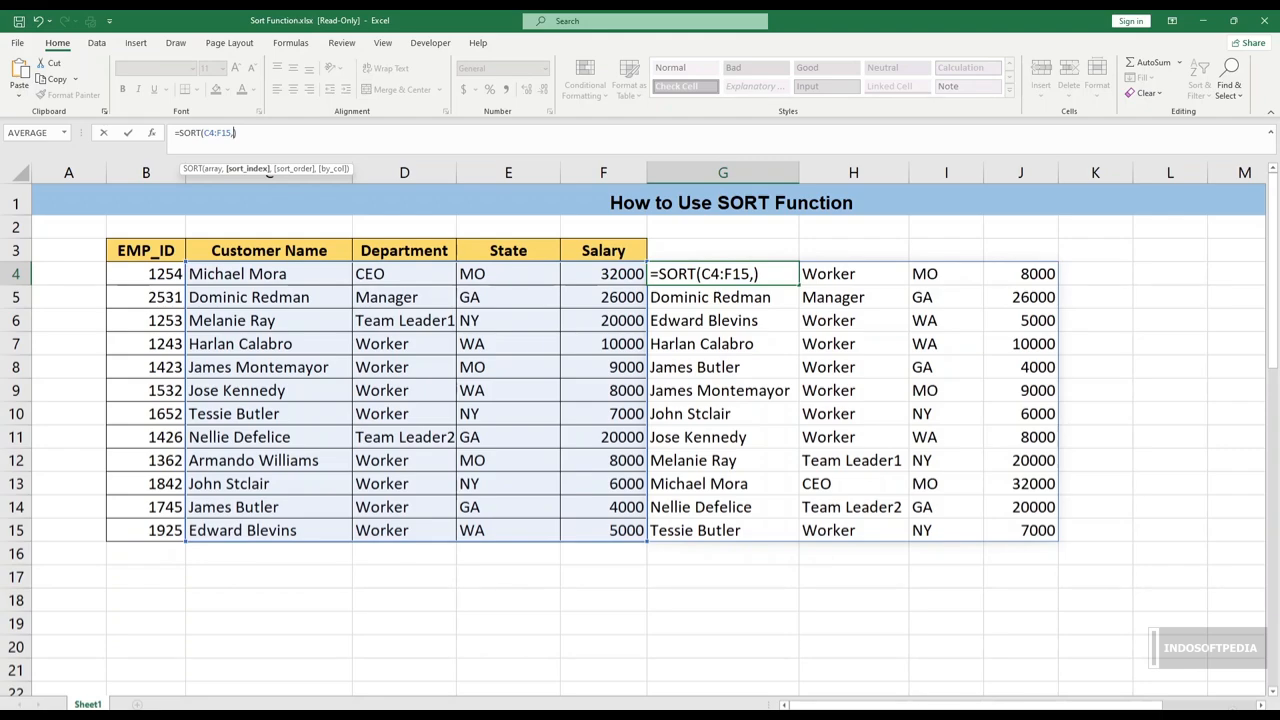
{"action": "type", "text": "2,"}
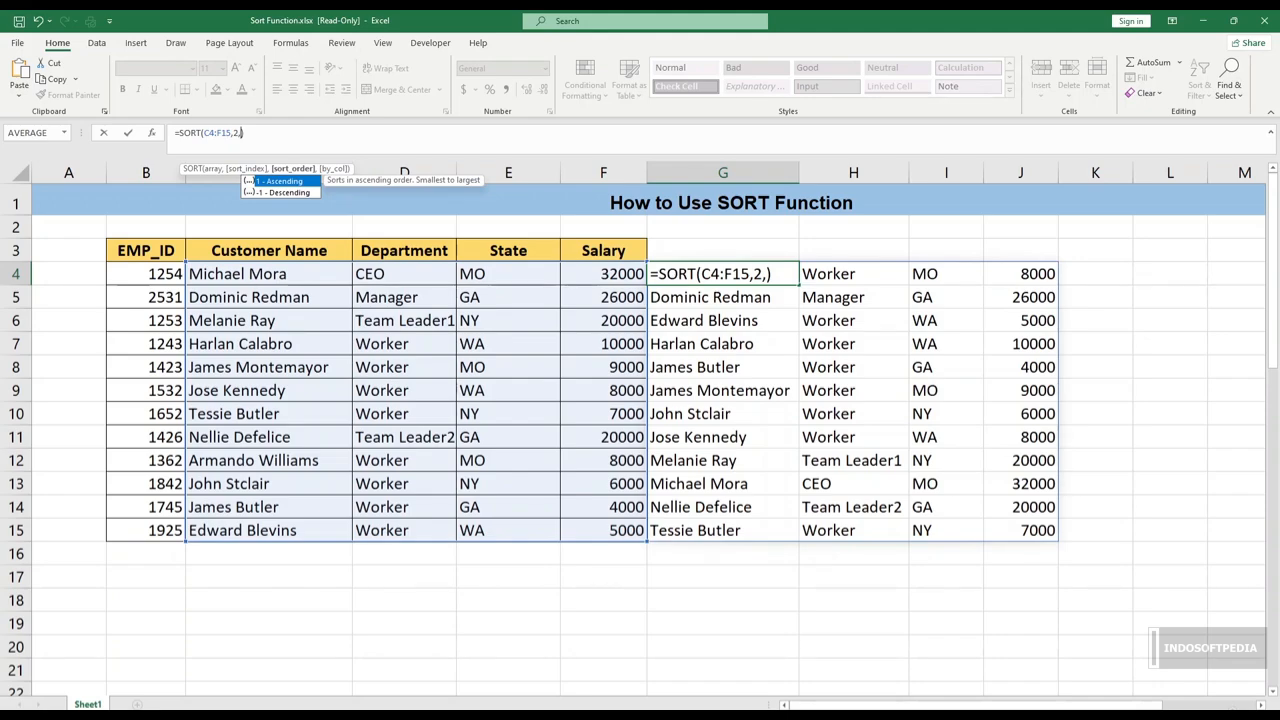
{"action": "type", "text": "1"}
{"action": "key", "text": "Return"}
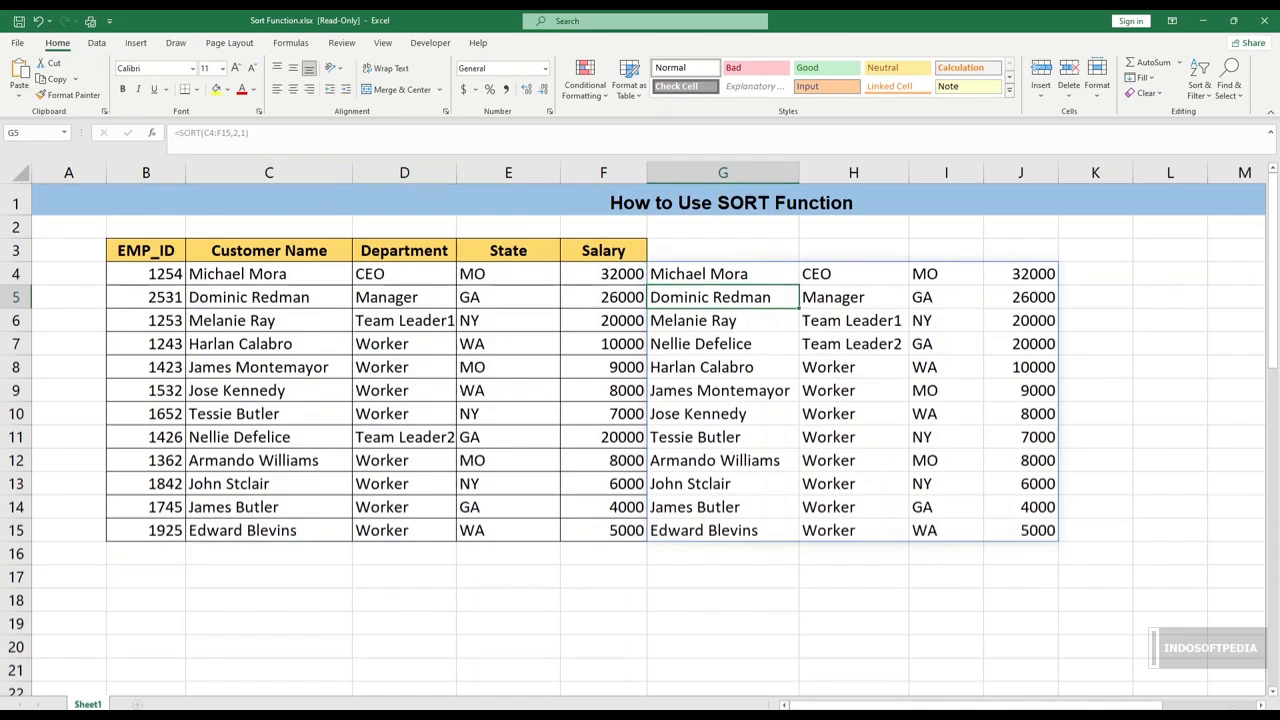
{"action": "left_click_drag", "start_coordinate": [853, 274], "coordinate": [853, 530]}
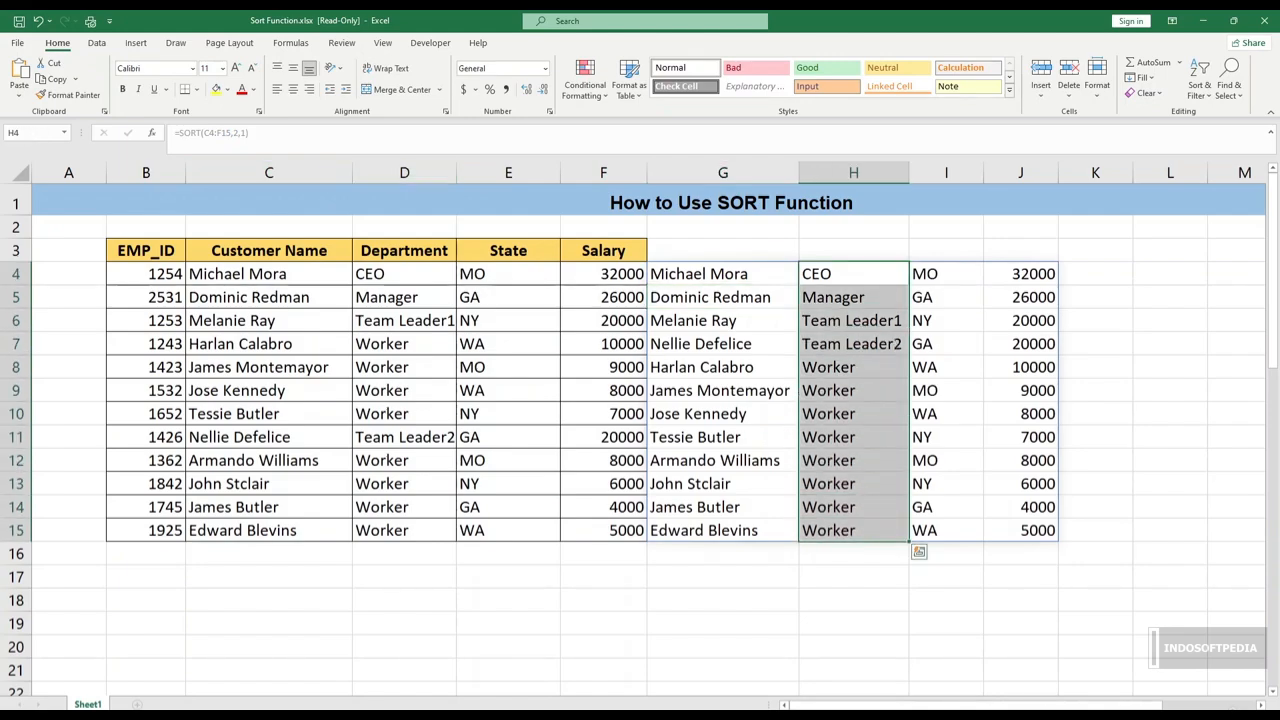
{"action": "left_click", "coordinate": [853, 297]}
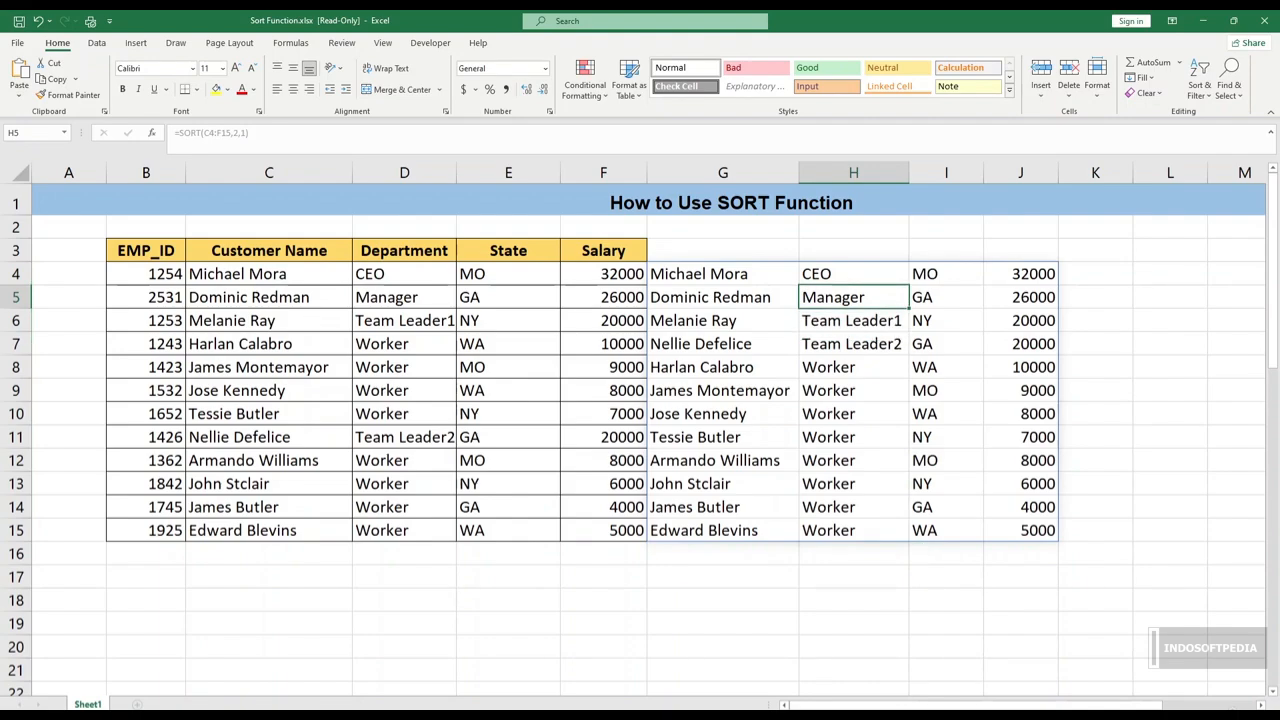
{"action": "left_click_drag", "start_coordinate": [1020, 274], "coordinate": [1020, 483]}
{"action": "left_click", "coordinate": [1020, 367]}
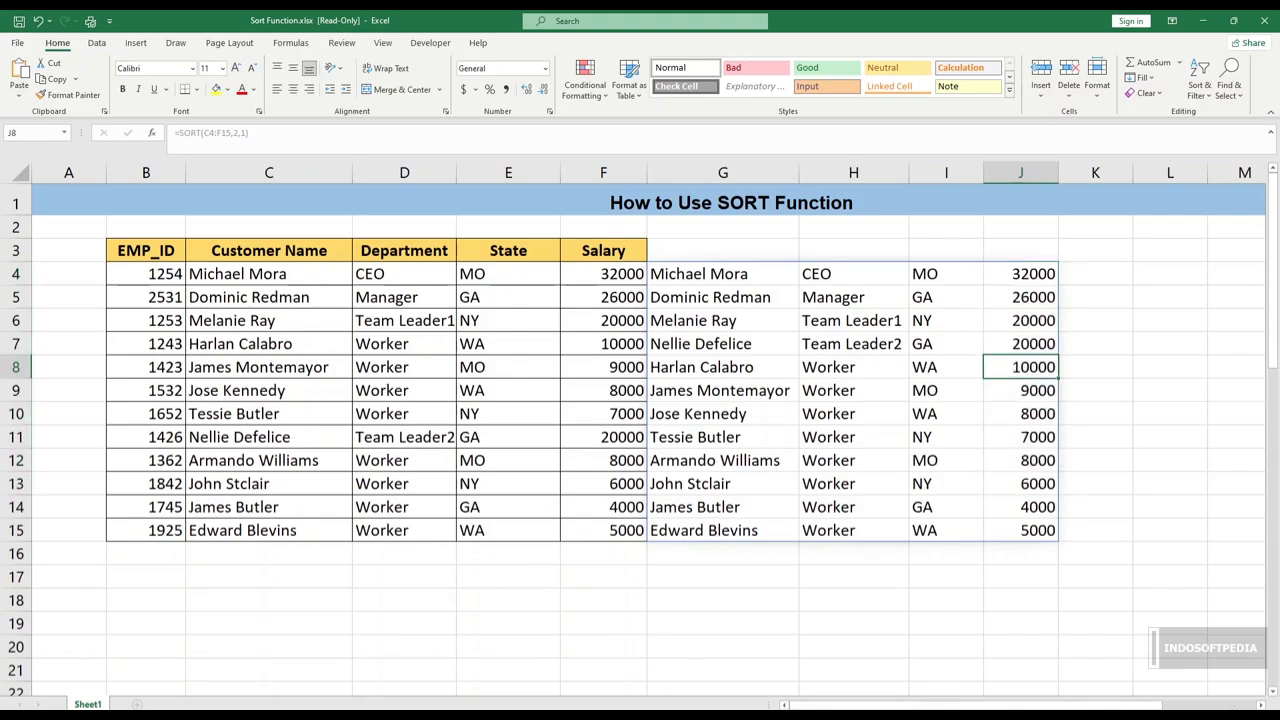
{"action": "left_click_drag", "start_coordinate": [1020, 274], "coordinate": [1020, 530]}
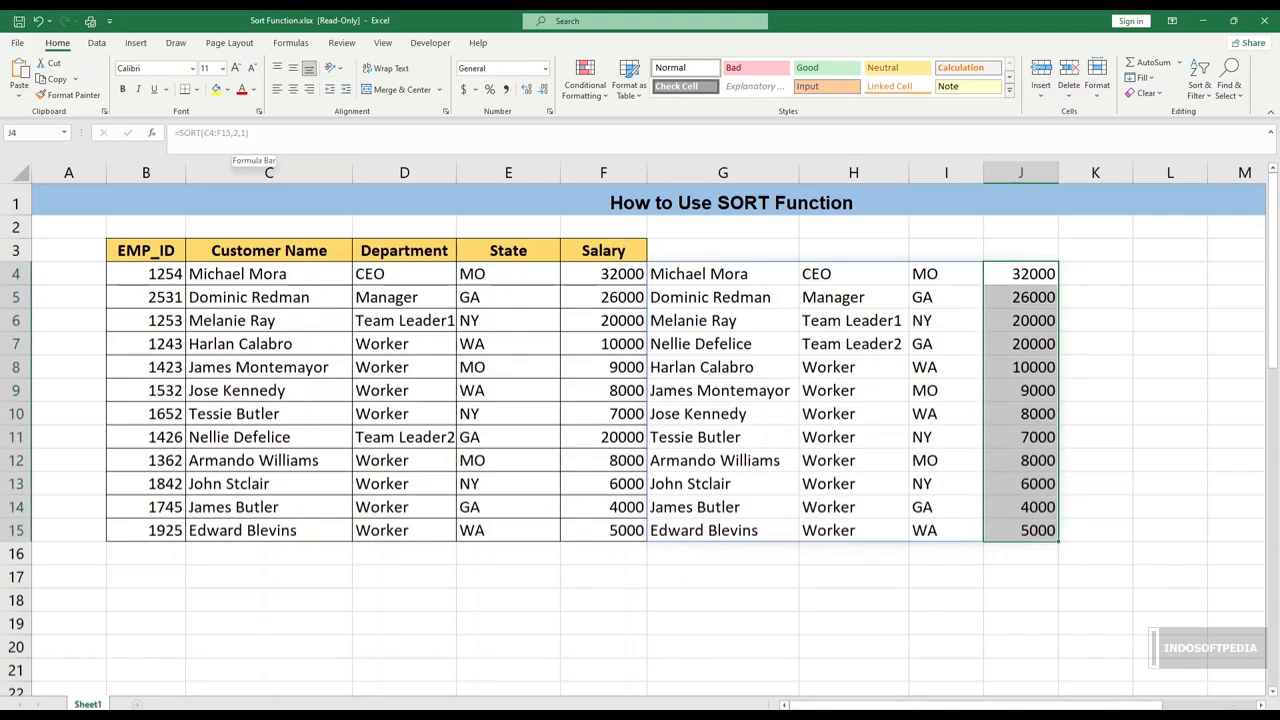
- Change the G4 formula to =SORT(C4:F15,4,-1) to sort by salary in descending order, and select the sorted salaries
{"action": "left_click", "coordinate": [723, 274]}
{"action": "left_click", "coordinate": [234, 133]}
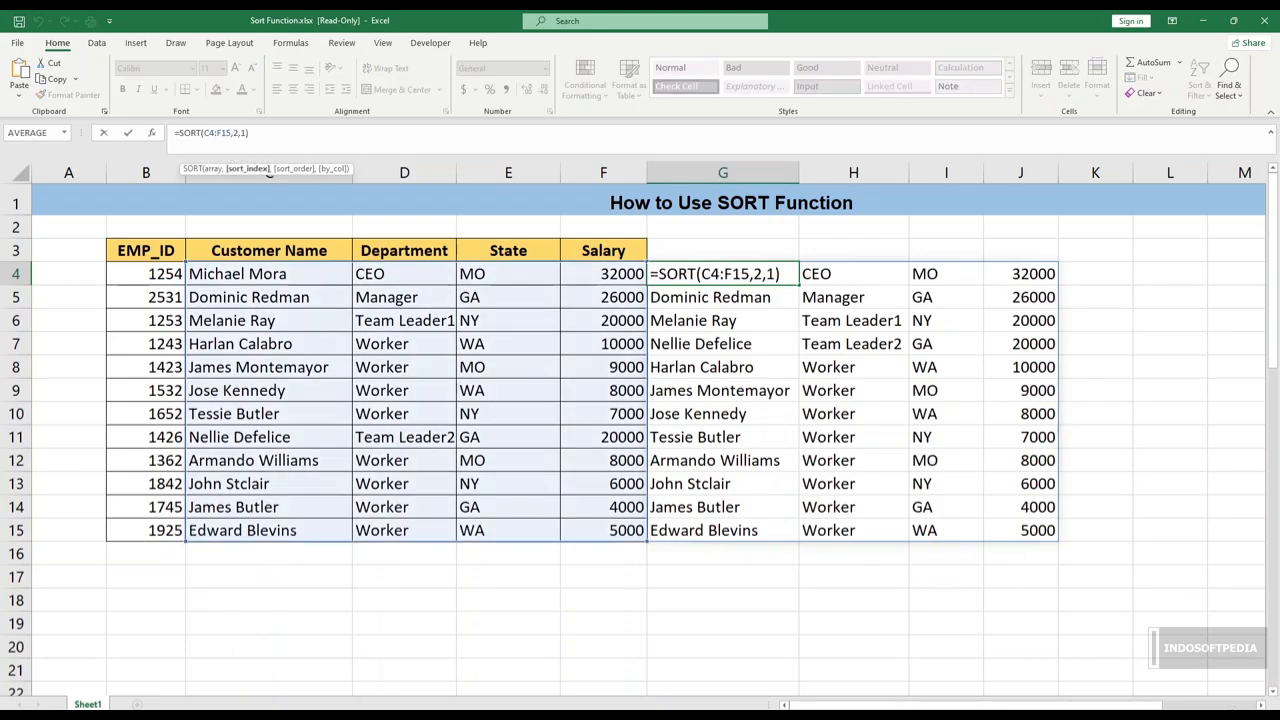
{"action": "key", "text": "Delete"}
{"action": "type", "text": "4"}
{"action": "key", "text": "Right"}
{"action": "type", "text": "-"}
{"action": "key", "text": "Return"}
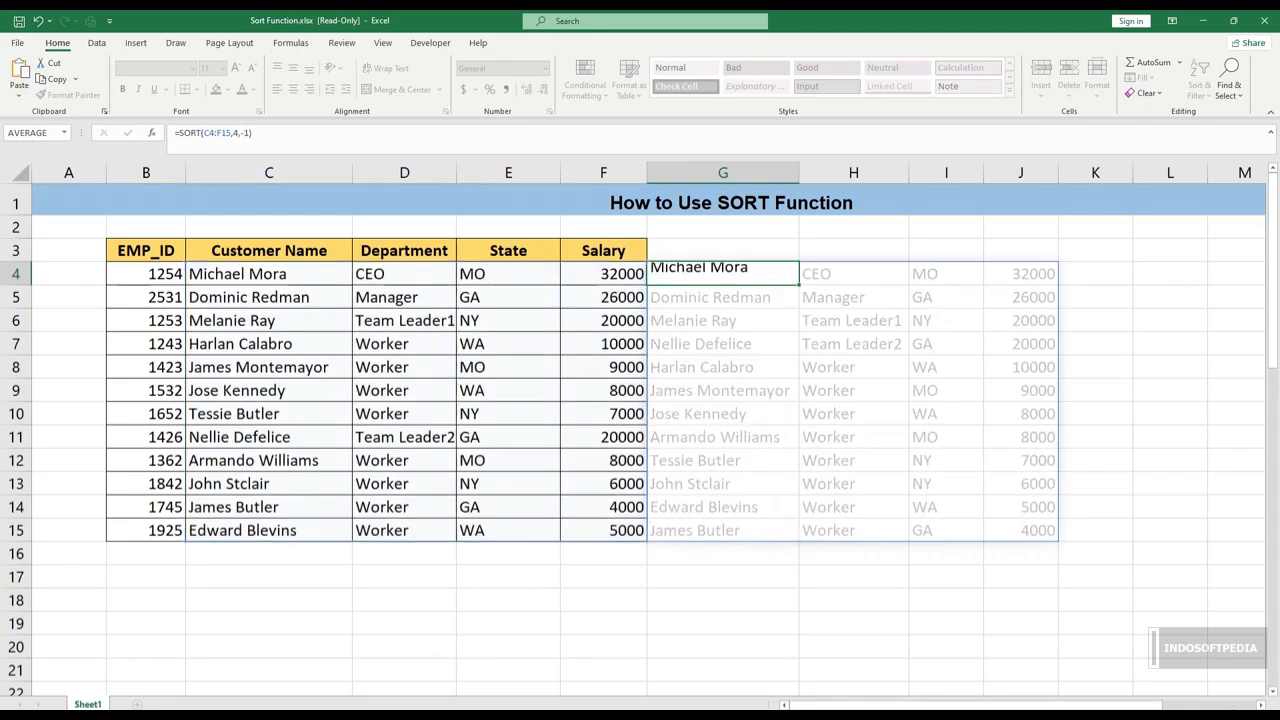
{"action": "left_click_drag", "start_coordinate": [1021, 274], "coordinate": [1021, 530]}
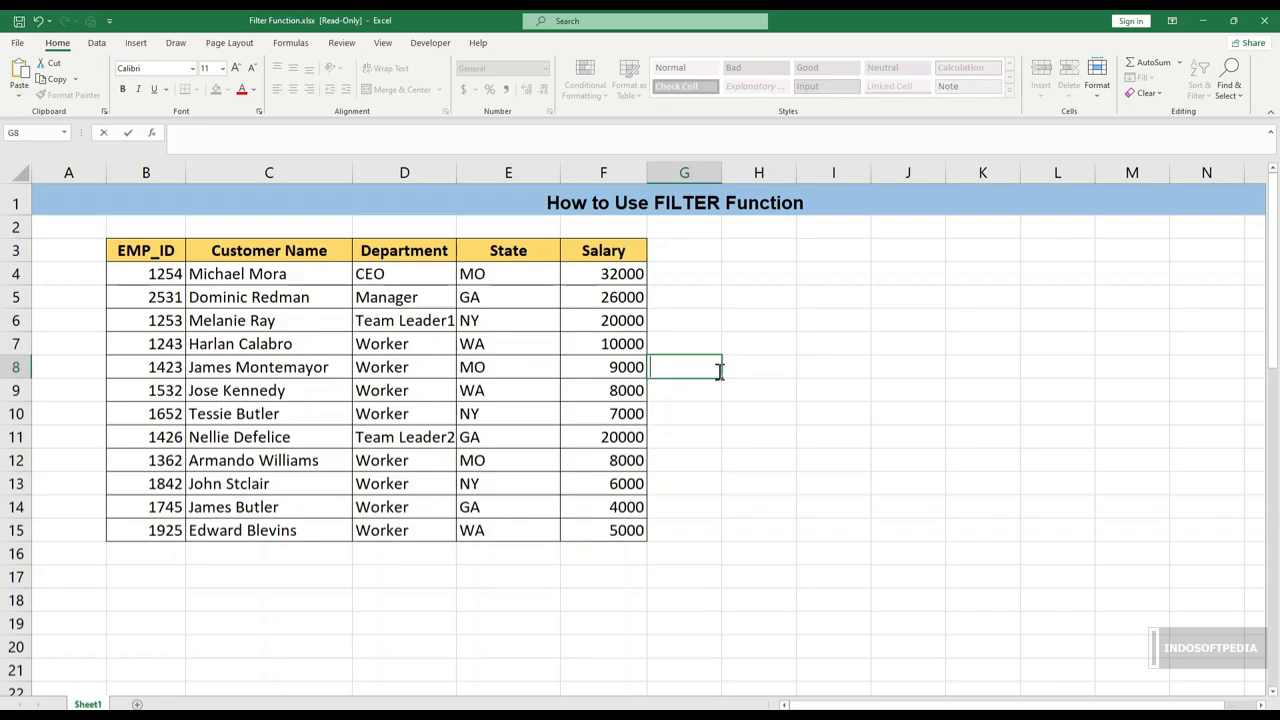
{"action": "left_click", "coordinate": [771, 374]}
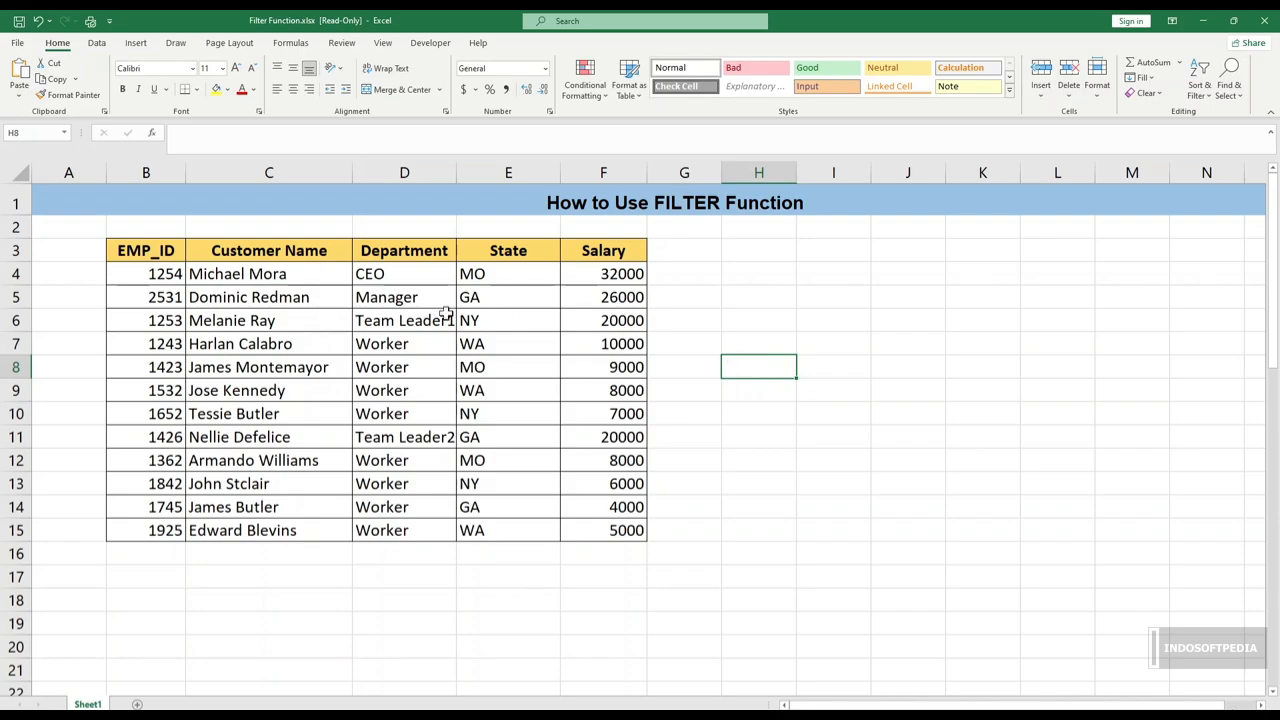
{"action": "left_click", "coordinate": [157, 256]}
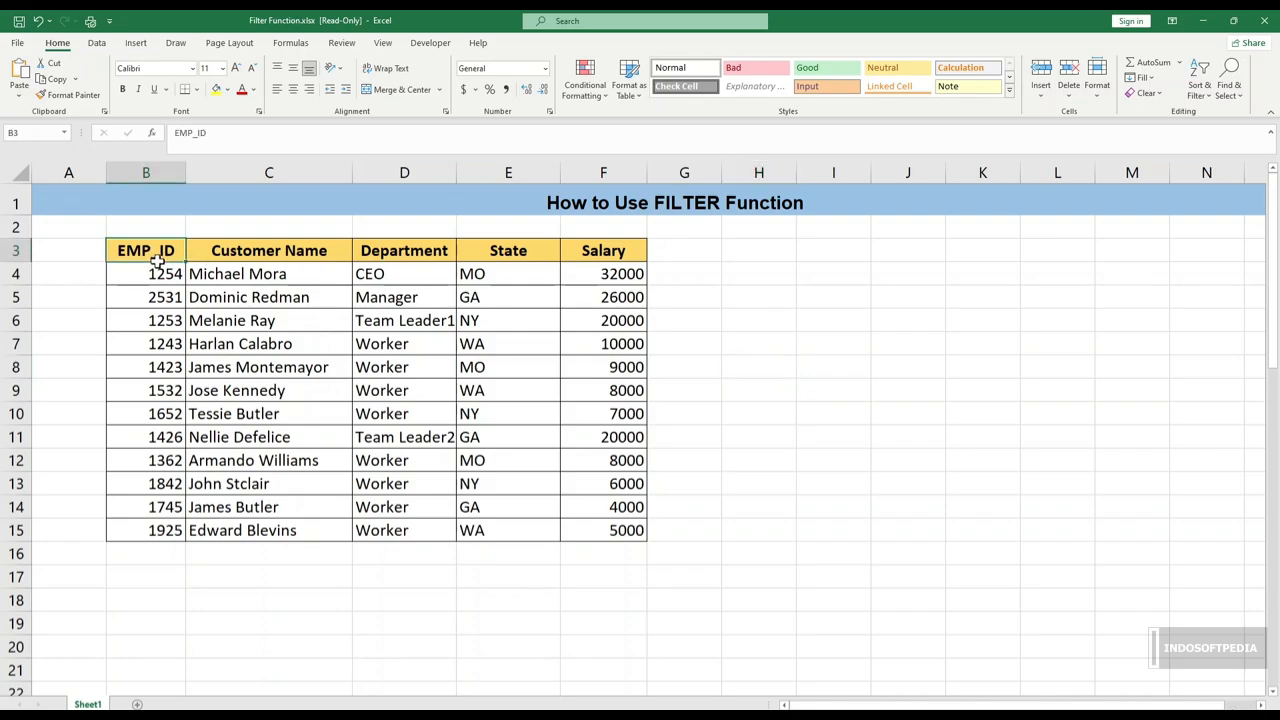
{"action": "left_click_drag", "start_coordinate": [157, 261], "coordinate": [232, 267]}
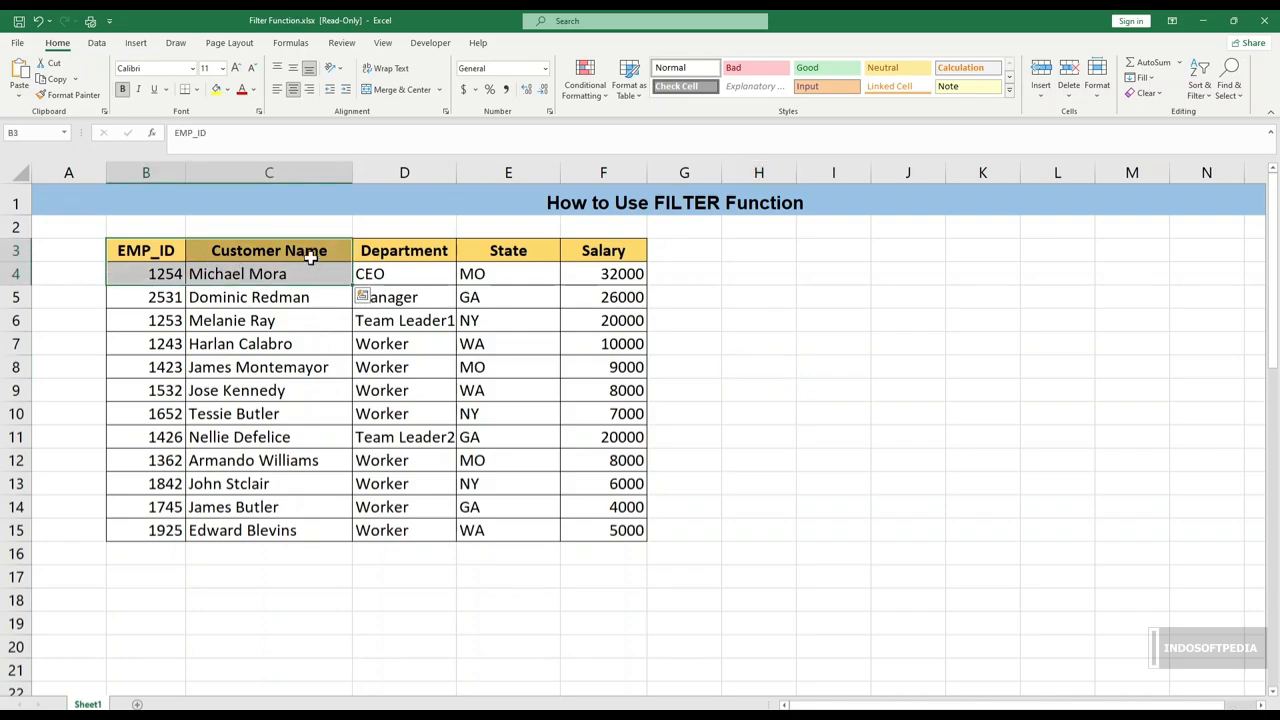
{"action": "left_click", "coordinate": [308, 255]}
{"action": "left_click", "coordinate": [413, 251]}
{"action": "left_click", "coordinate": [514, 251]}
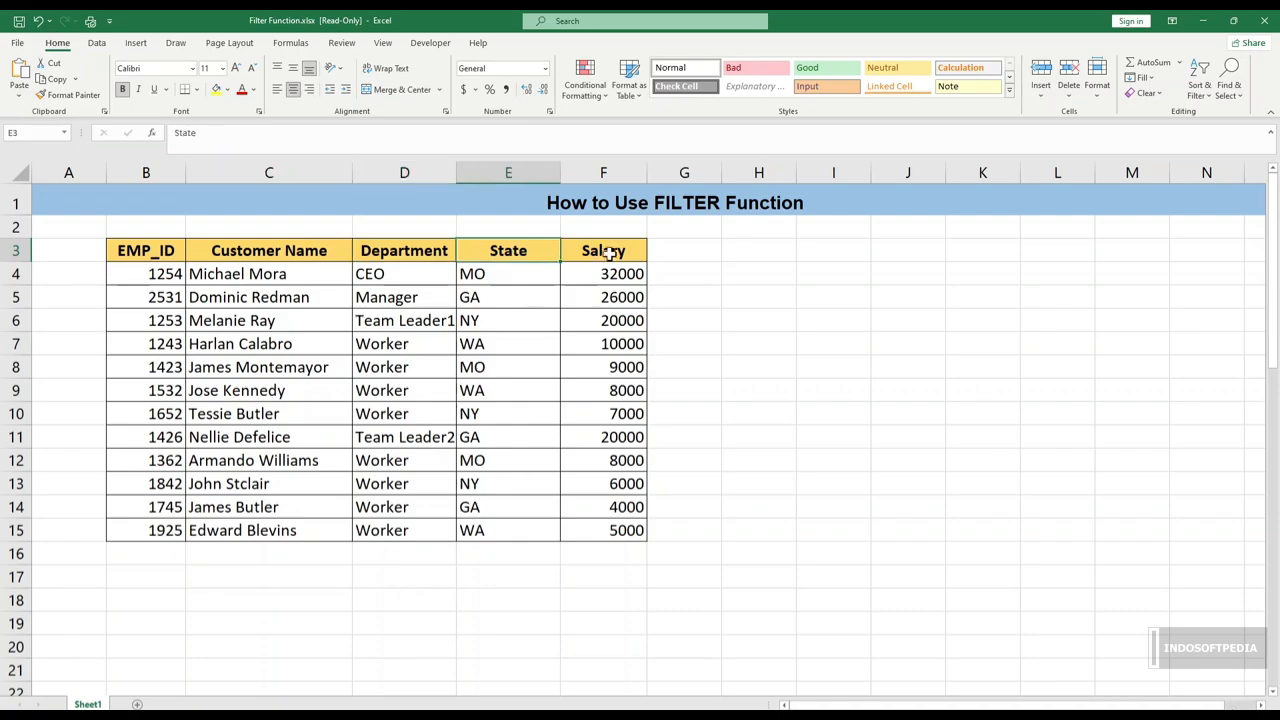
{"action": "left_click", "coordinate": [636, 253]}
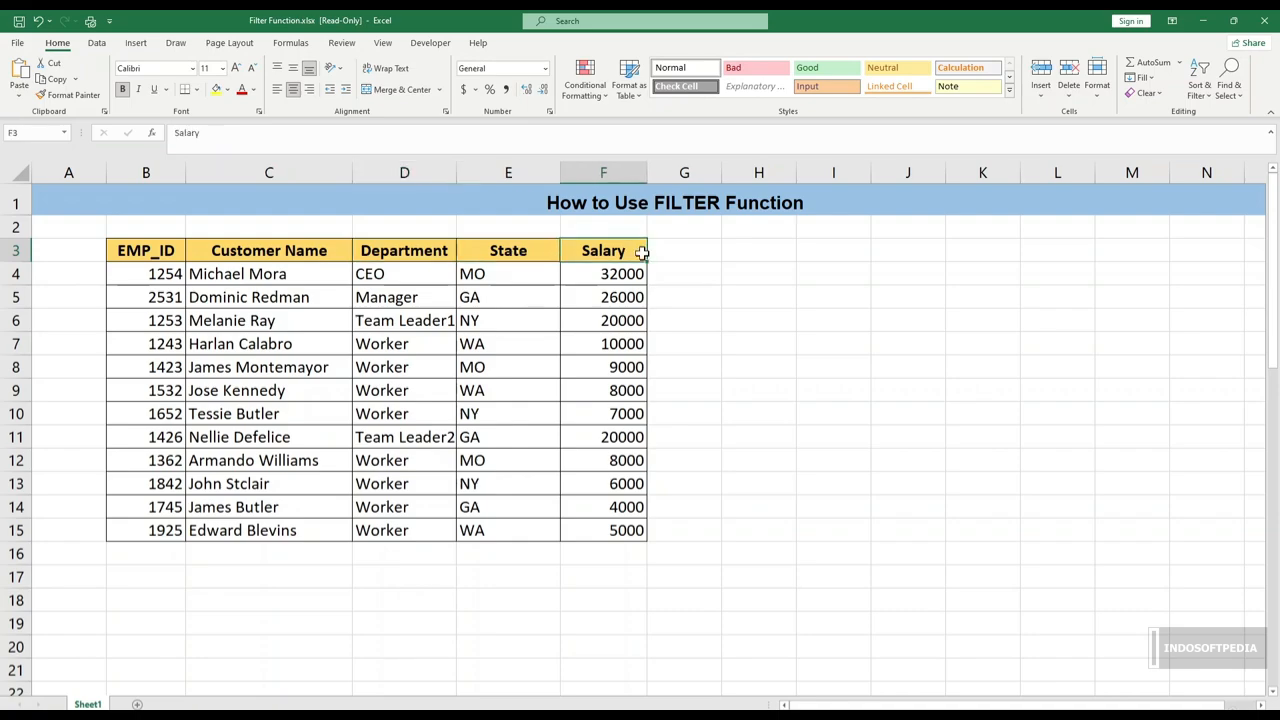
- Enter =FILTER(C4:F15,E4:E15="NY") in cell H3 to extract the employee rows for state NY
{"action": "left_click", "coordinate": [756, 254]}
{"action": "type", "text": "=FILTER("}
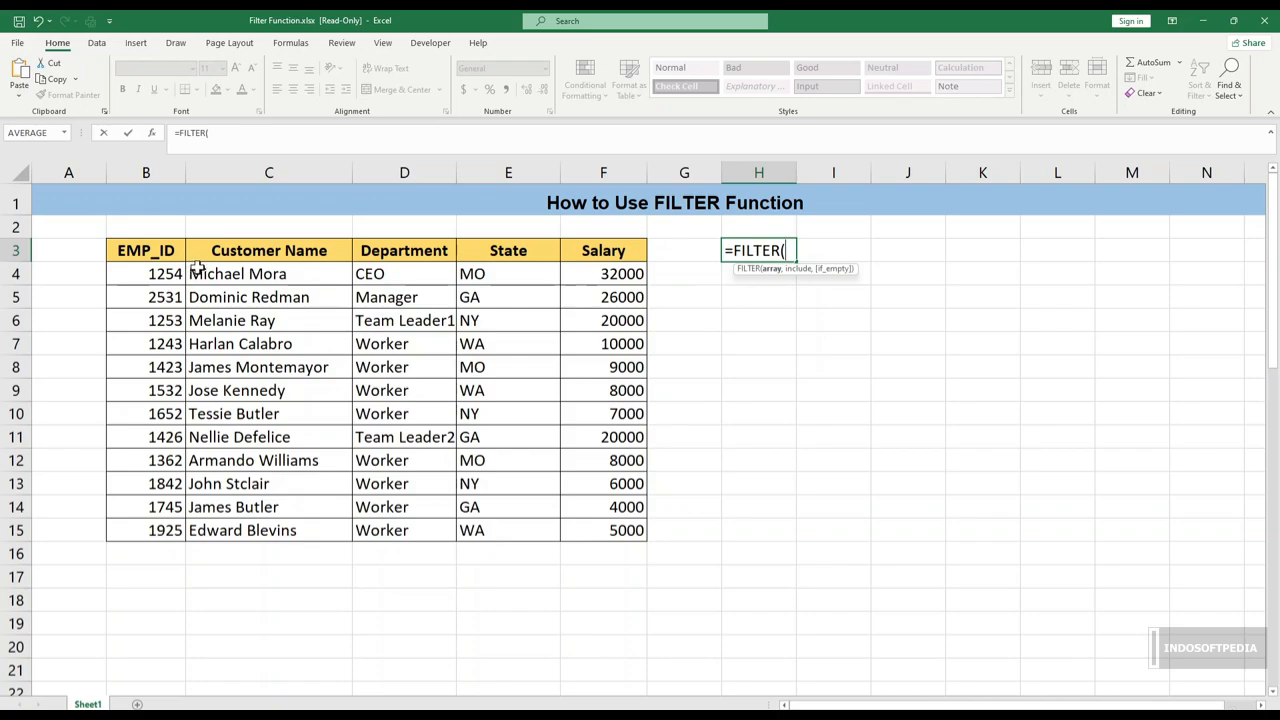
{"action": "left_click_drag", "start_coordinate": [190, 272], "coordinate": [615, 530]}
{"action": "type", "text": ","}
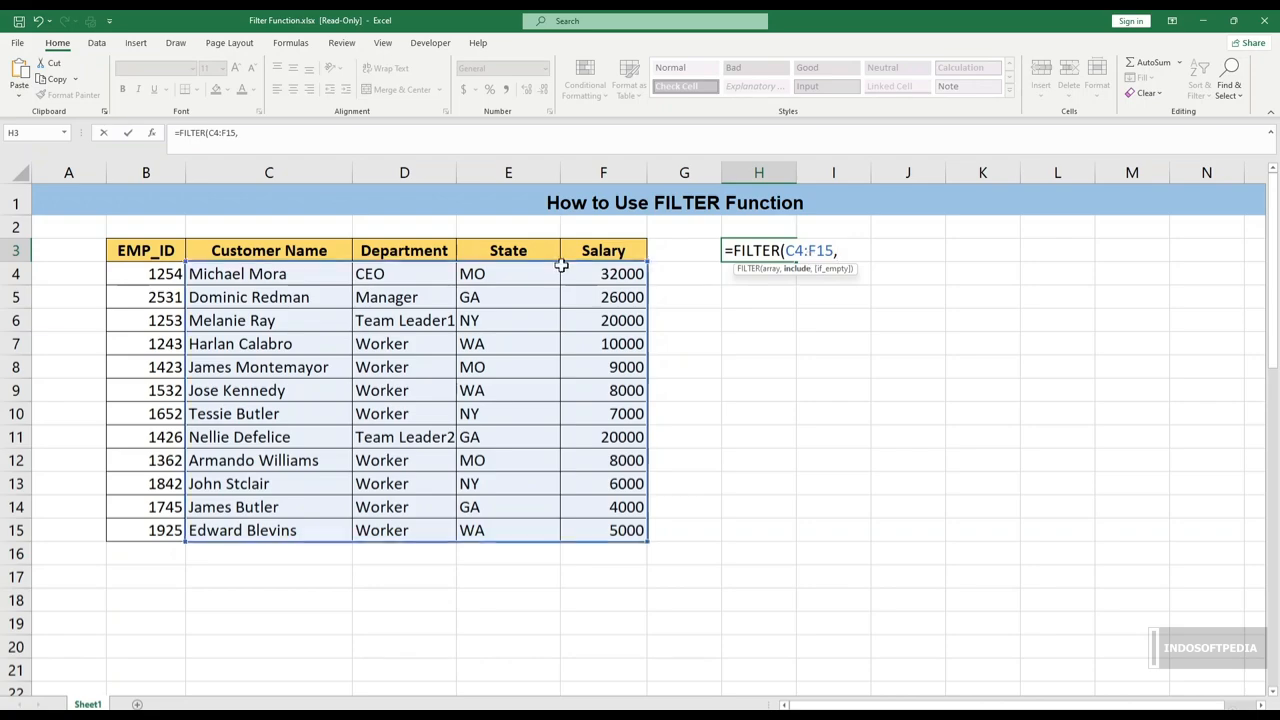
{"action": "left_click_drag", "start_coordinate": [530, 272], "coordinate": [526, 522]}
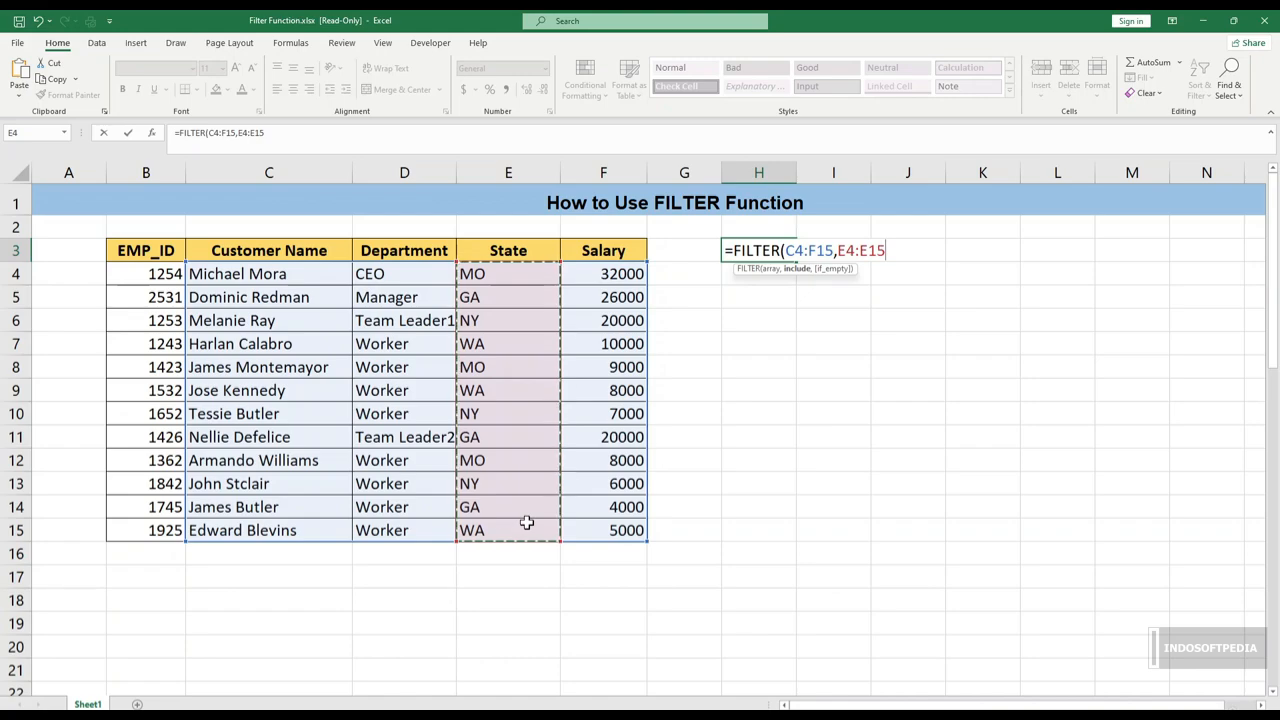
{"action": "type", "text": "=\""}
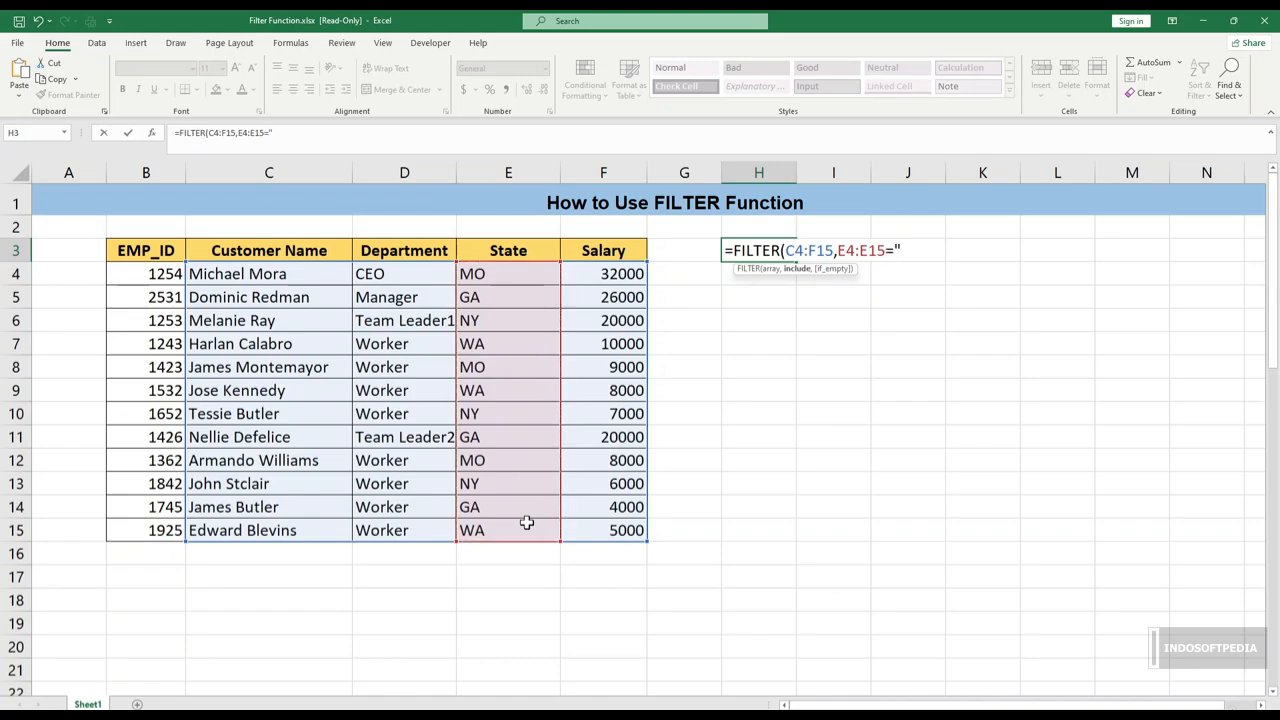
{"action": "type", "text": "NY\")"}
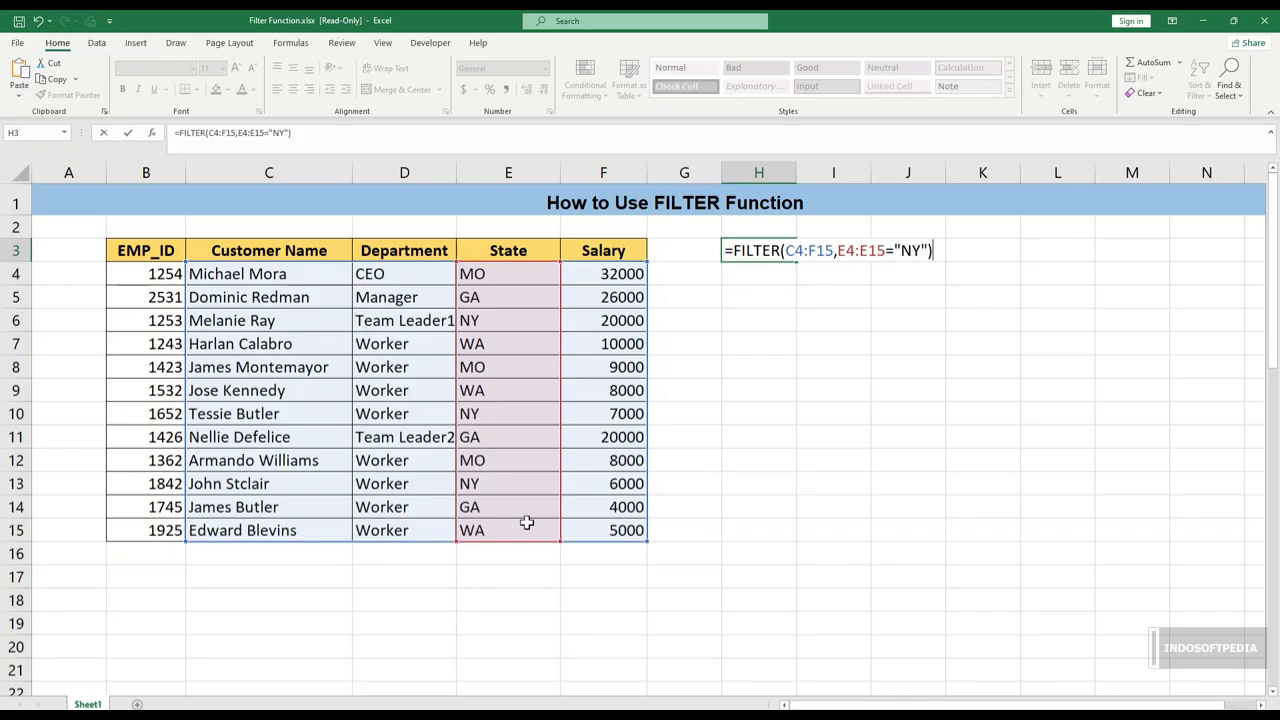
{"action": "key", "text": "Return"}
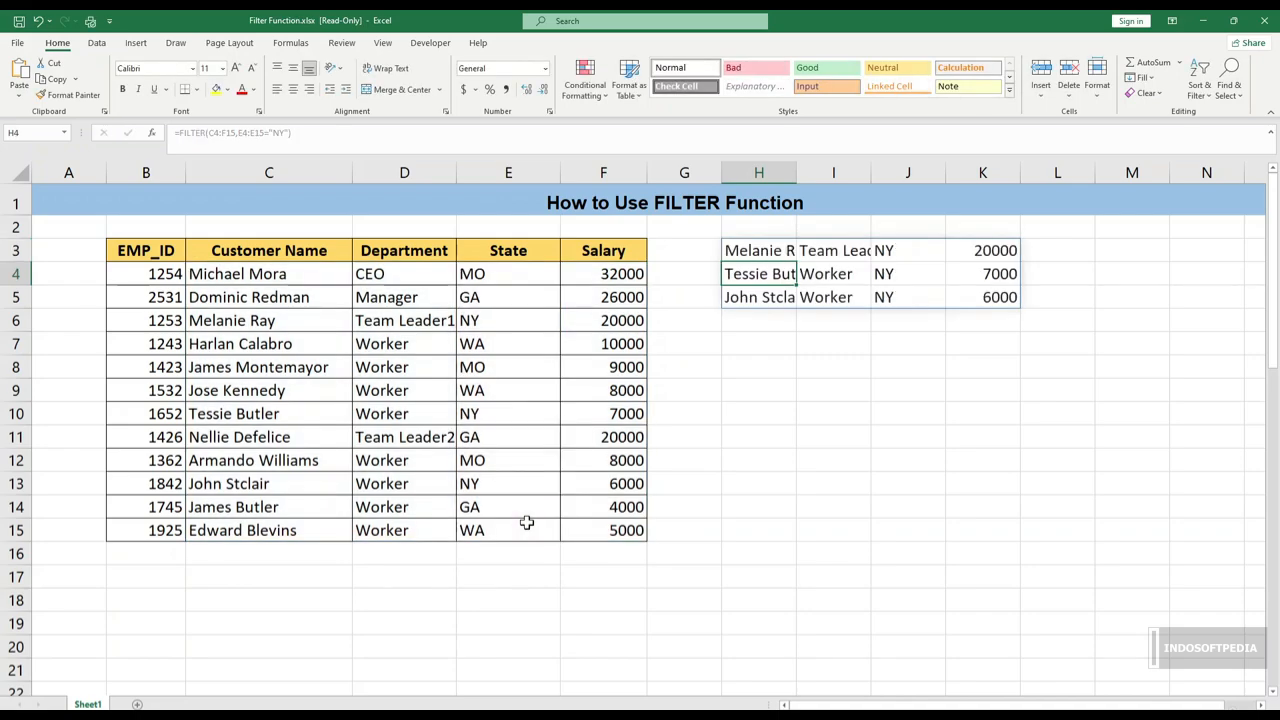
- Enter the label State in cell M2 as the heading for a filter criterion
{"action": "left_click", "coordinate": [881, 274]}
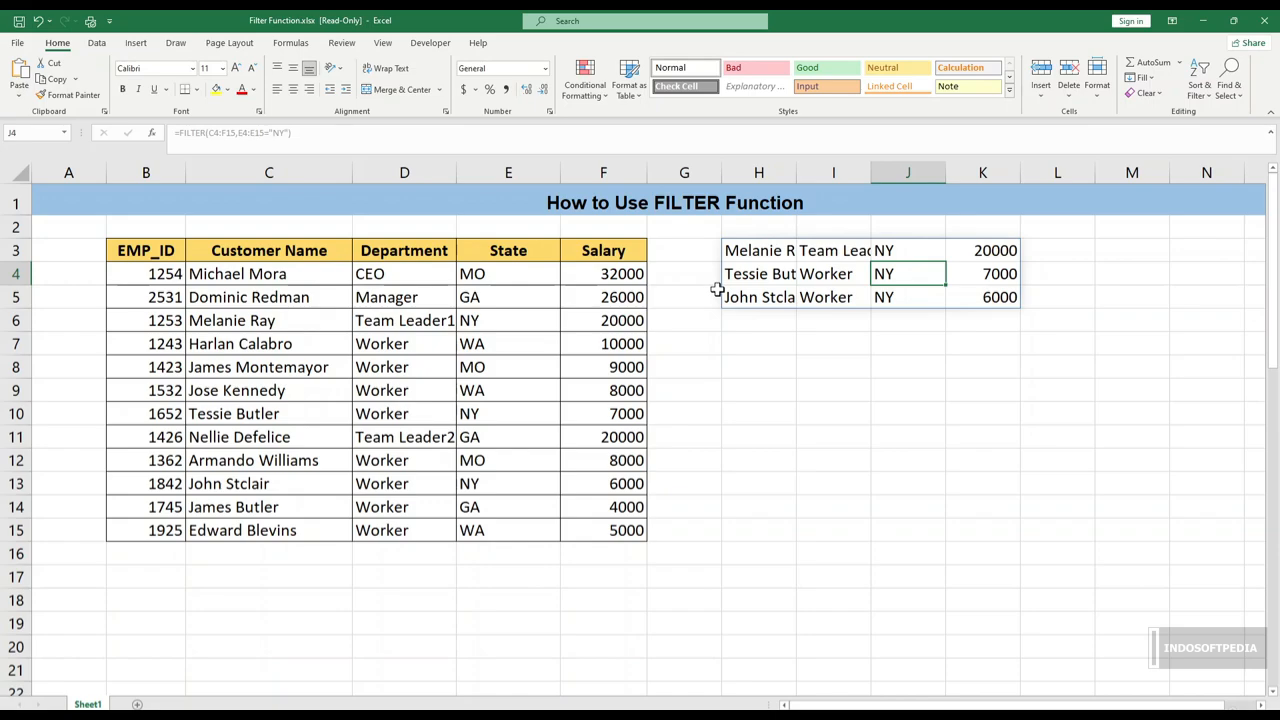
{"action": "left_click", "coordinate": [1152, 227]}
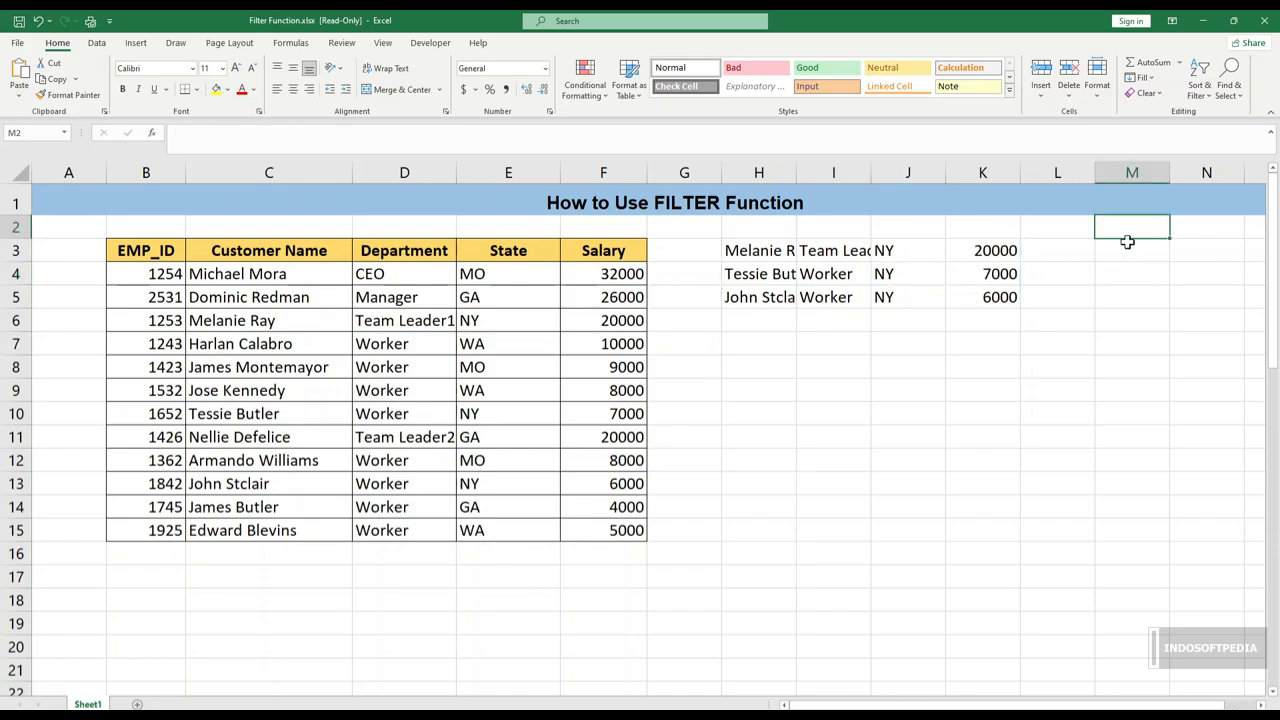
{"action": "type", "text": "S"}
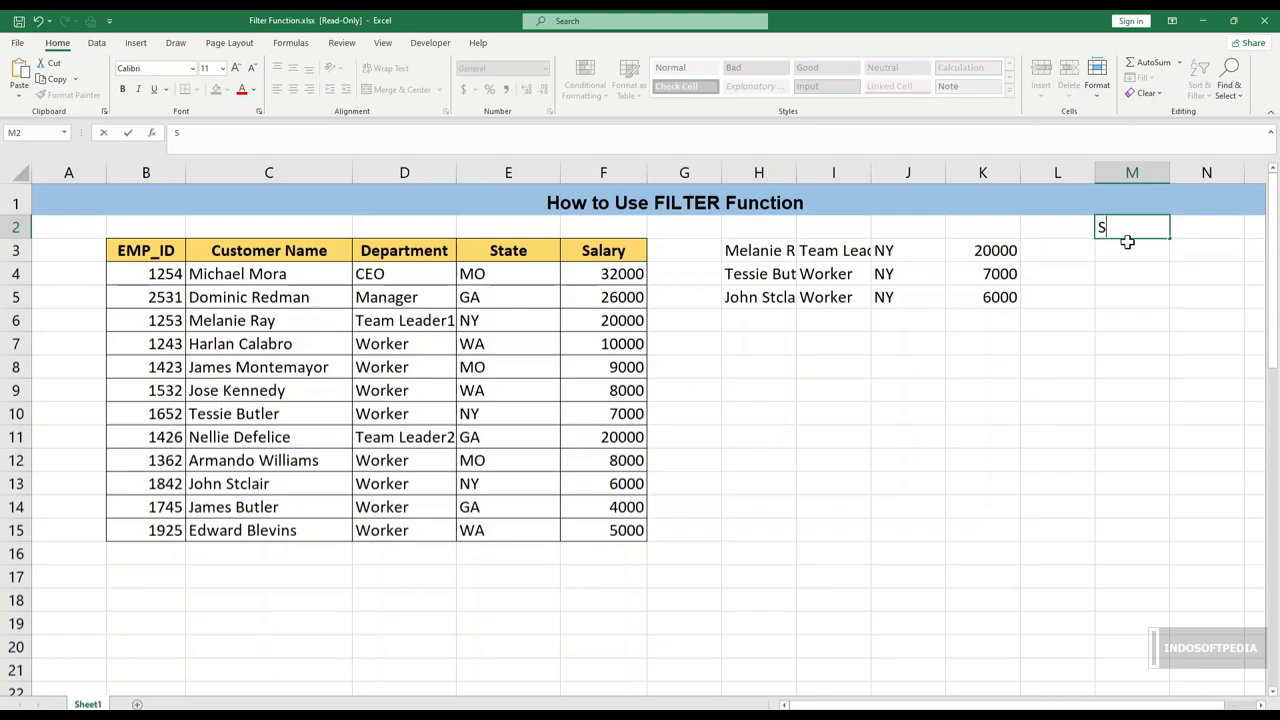
{"action": "type", "text": "tate"}
{"action": "key", "text": "Return"}
- Change the H3 formula to =FILTER(C4:F15,E4:E15=M3) so the state criterion comes from cell M3
{"action": "left_click", "coordinate": [895, 251]}
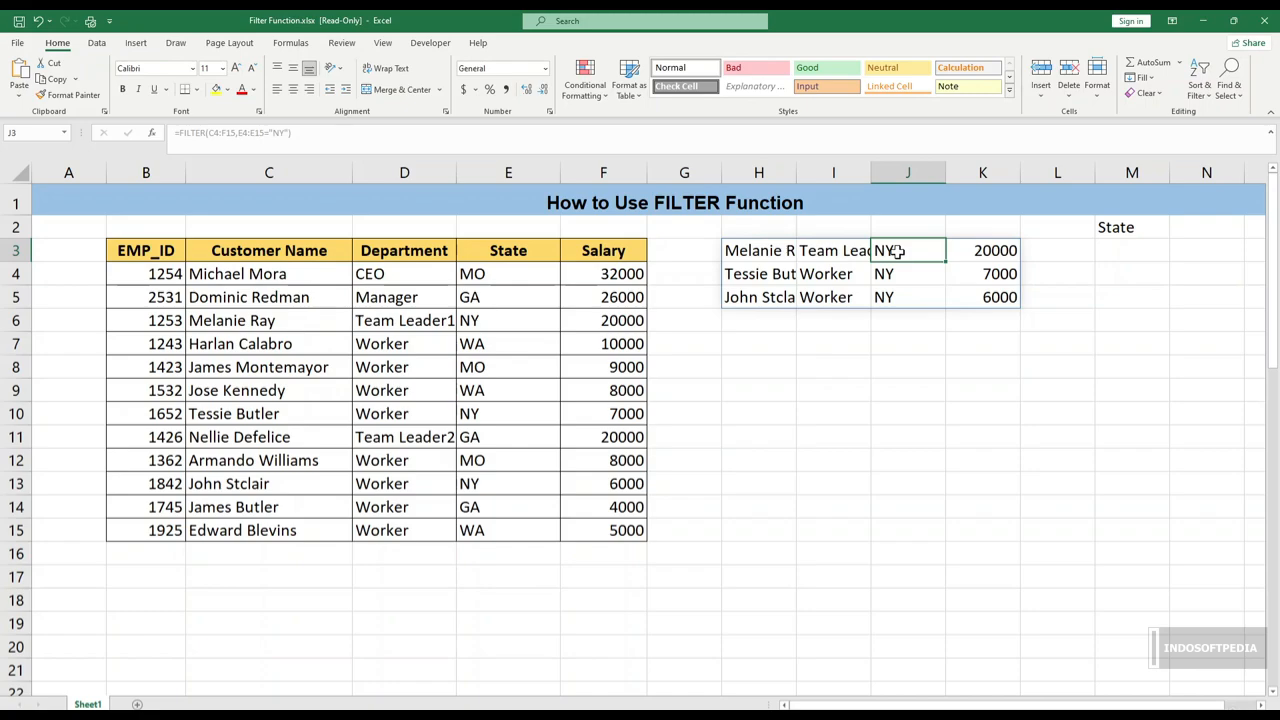
{"action": "left_click", "coordinate": [760, 251]}
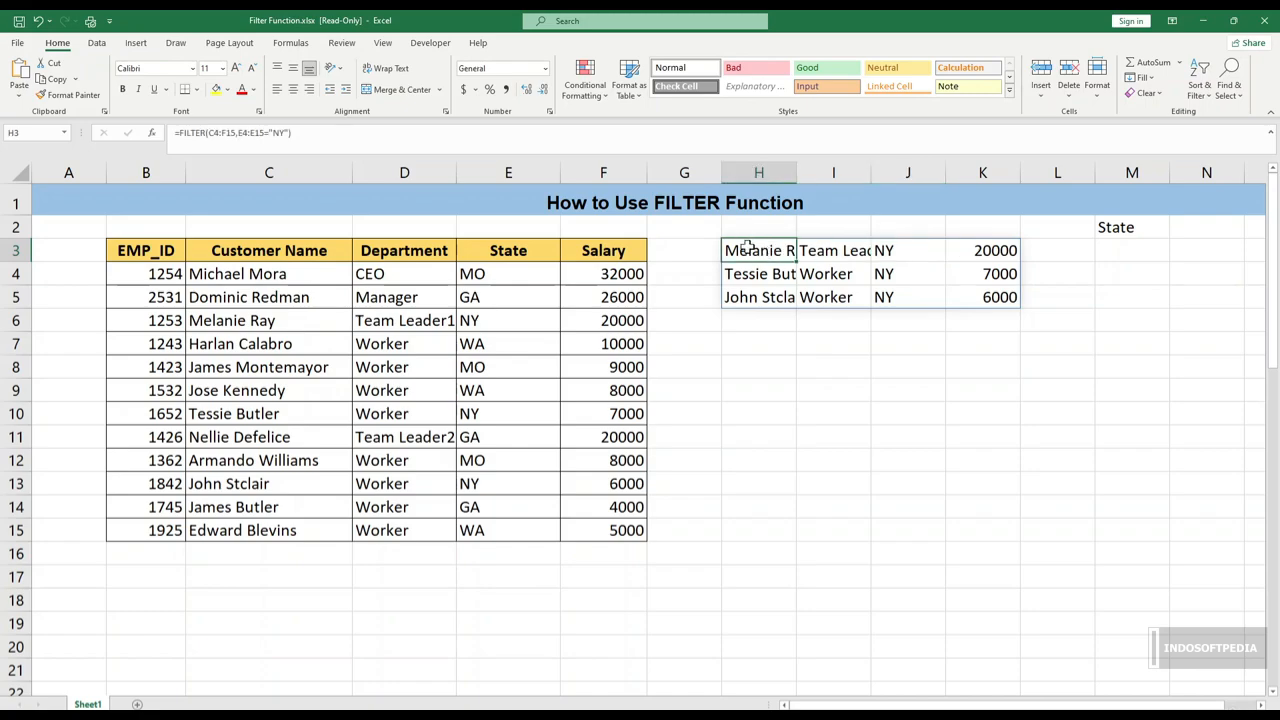
{"action": "left_click", "coordinate": [288, 133]}
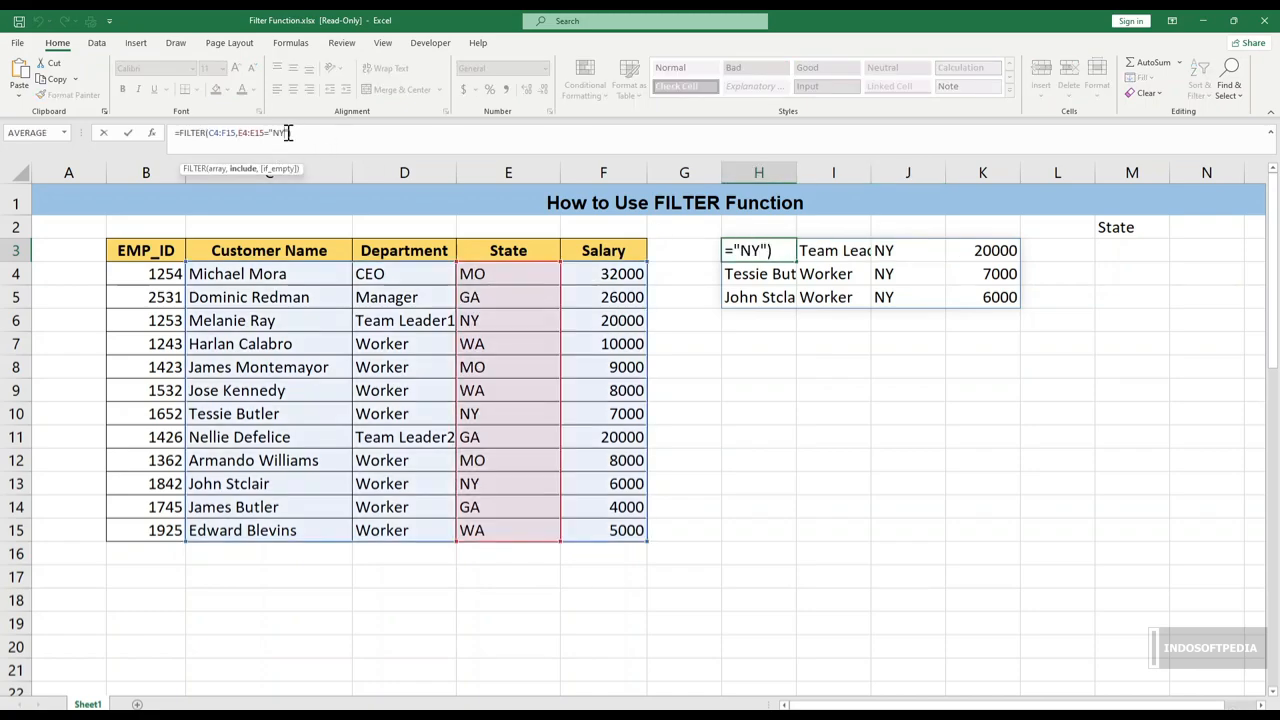
{"action": "key", "text": "BackSpace"}
{"action": "key", "text": "BackSpace"}
{"action": "key", "text": "BackSpace"}
{"action": "key", "text": "BackSpace"}
{"action": "left_click", "coordinate": [1131, 251]}
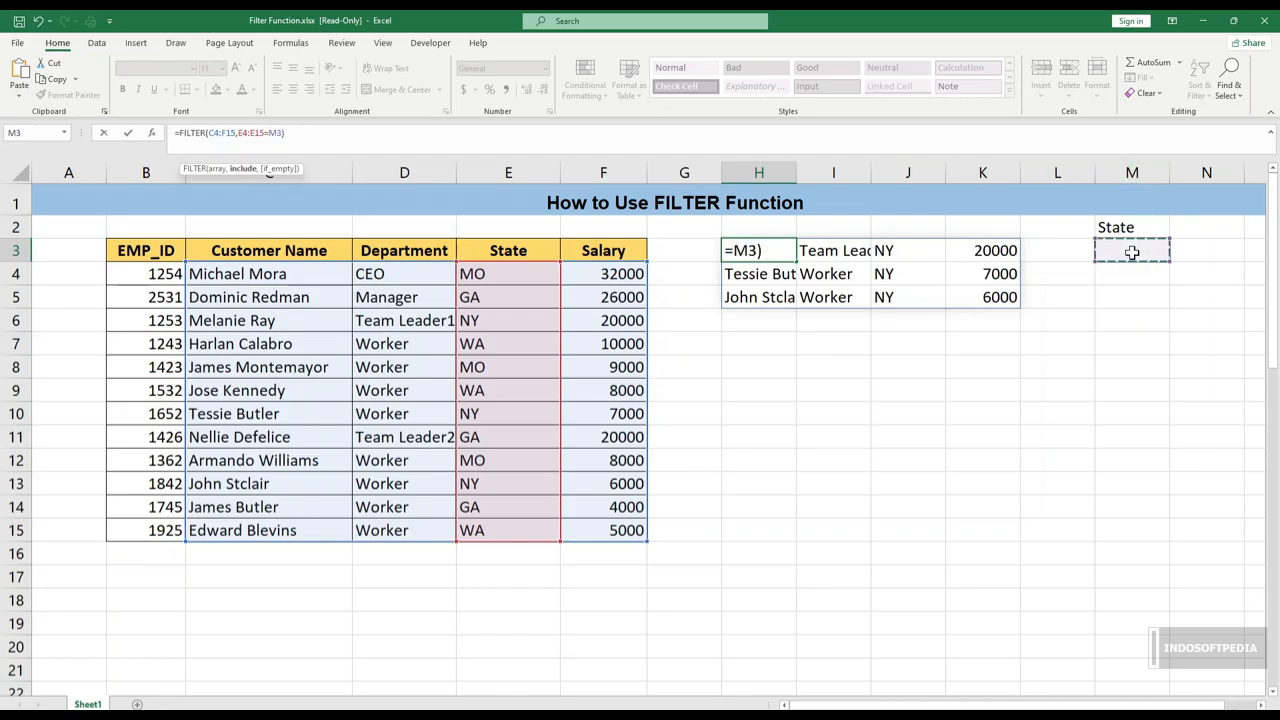
{"action": "key", "text": "Return"}
{"action": "left_click", "coordinate": [768, 250]}
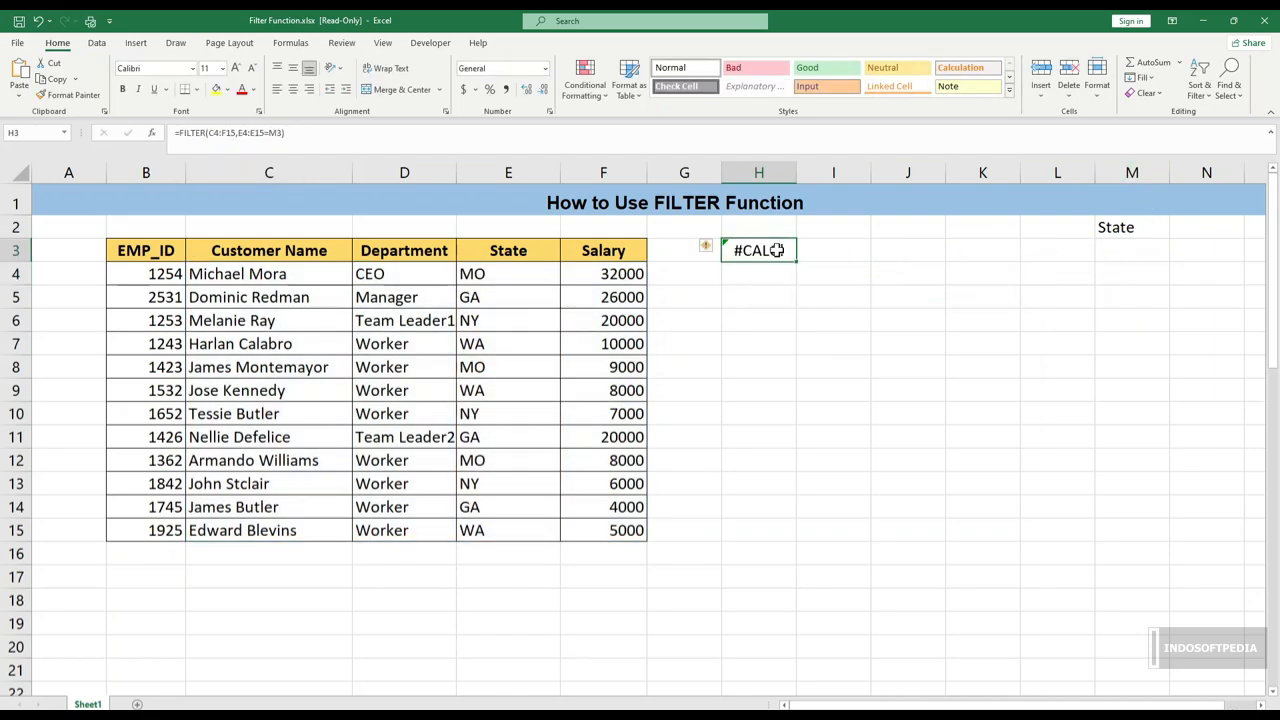
- Enter WA as the state criterion in cell M3 to filter the employee rows, and replace it with GA
{"action": "left_click", "coordinate": [1116, 247]}
{"action": "type", "text": "WA"}
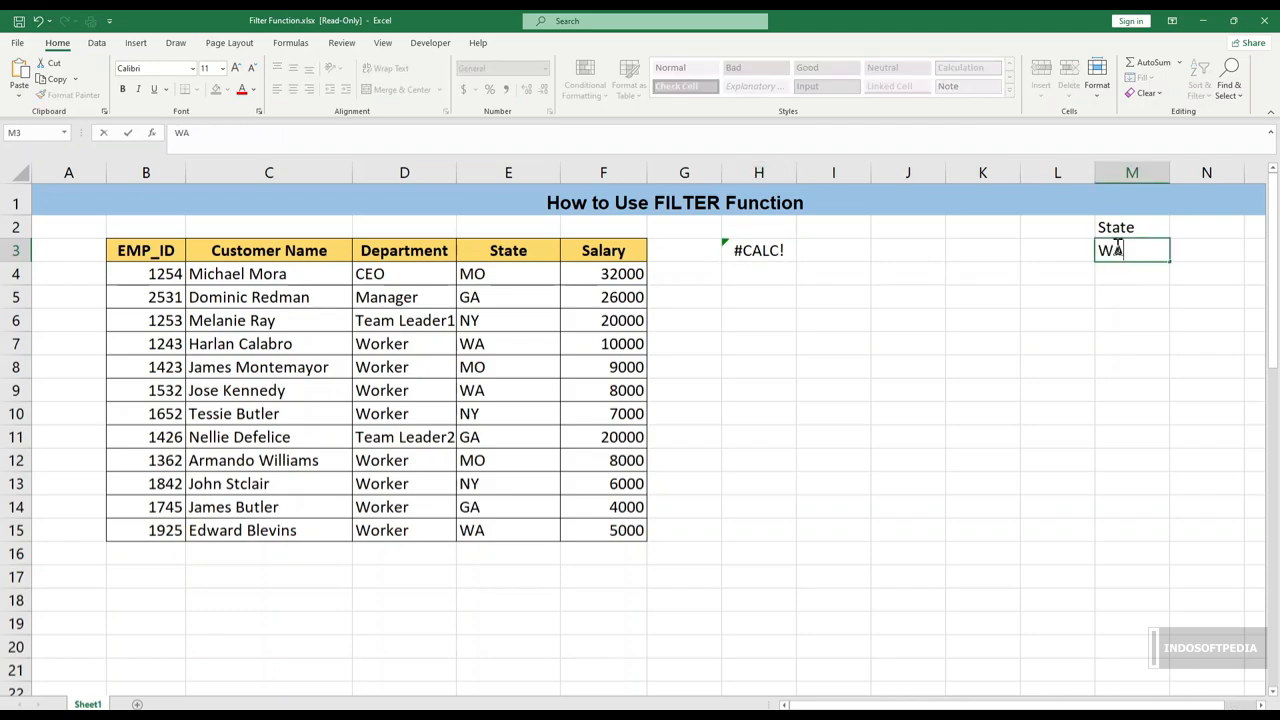
{"action": "key", "text": "Return"}
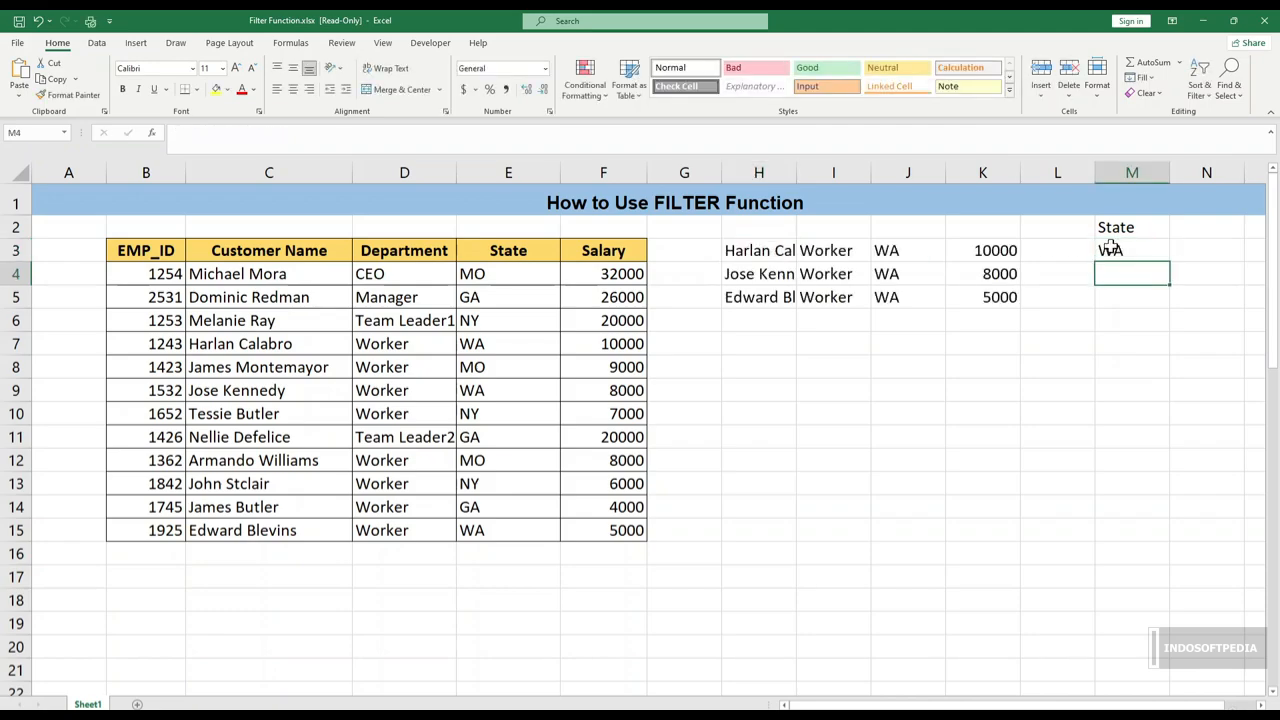
{"action": "left_click", "coordinate": [1134, 246]}
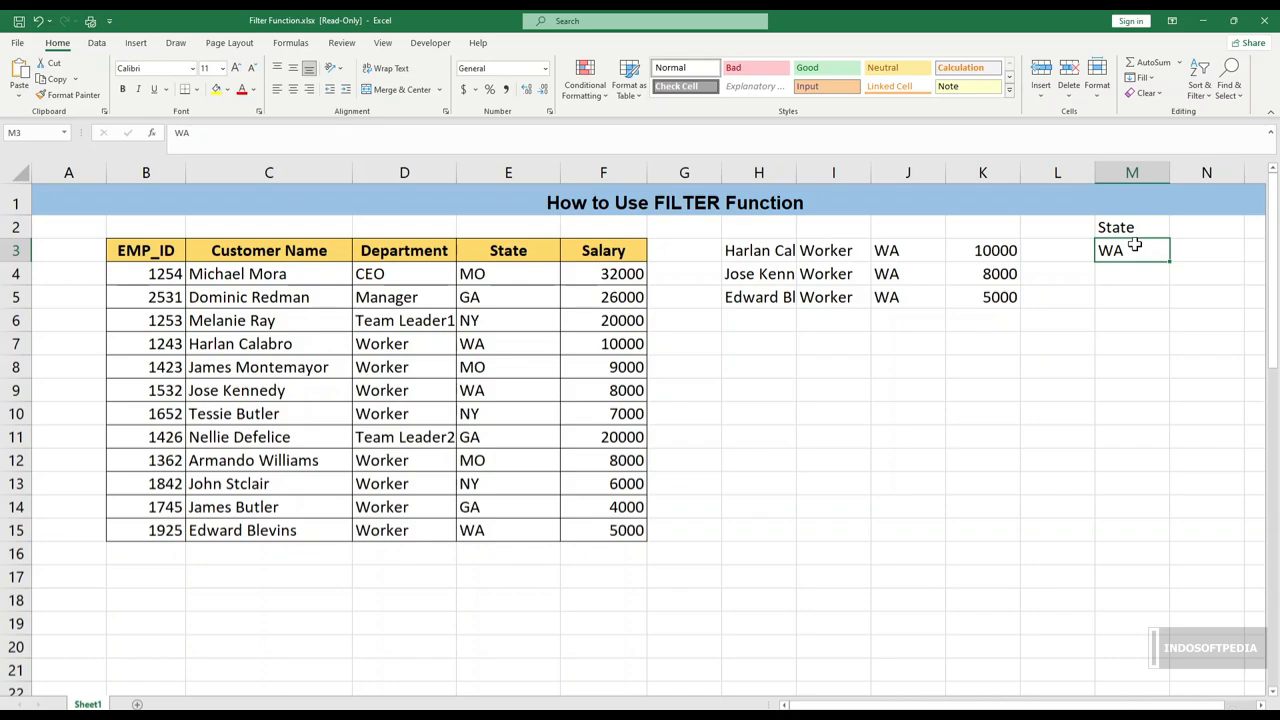
{"action": "type", "text": "GA"}
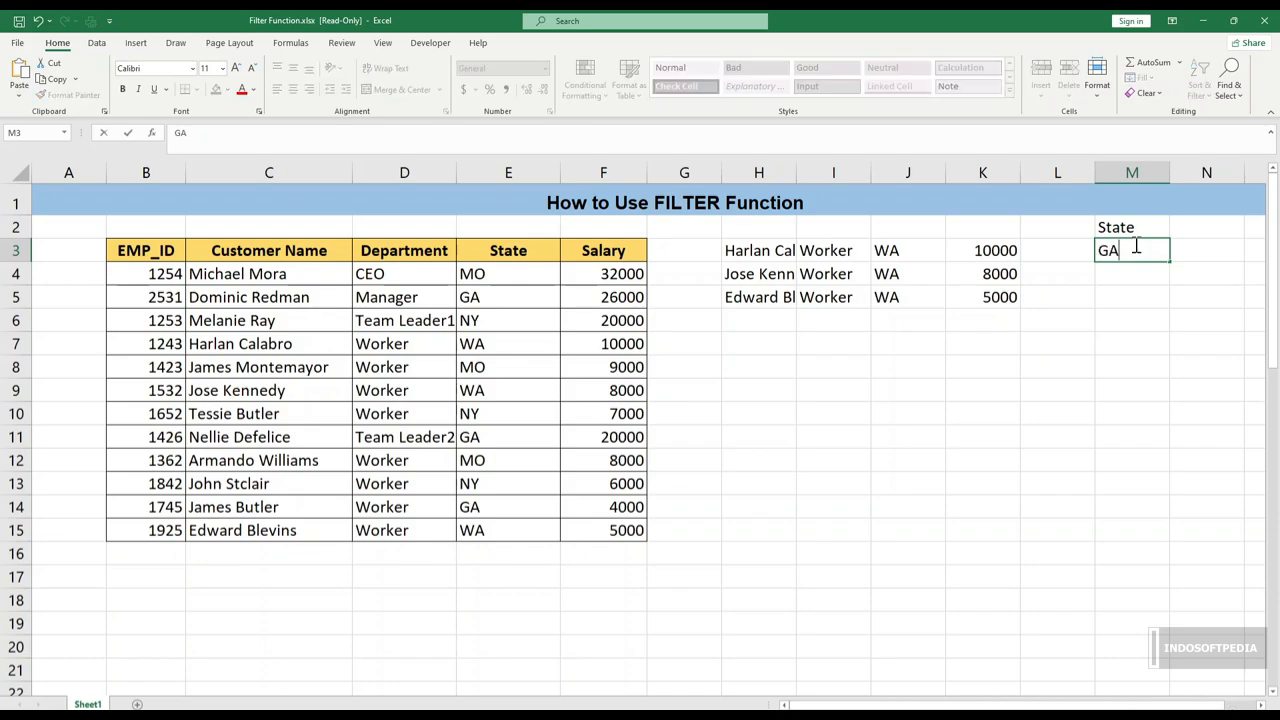
{"action": "key", "text": "Return"}
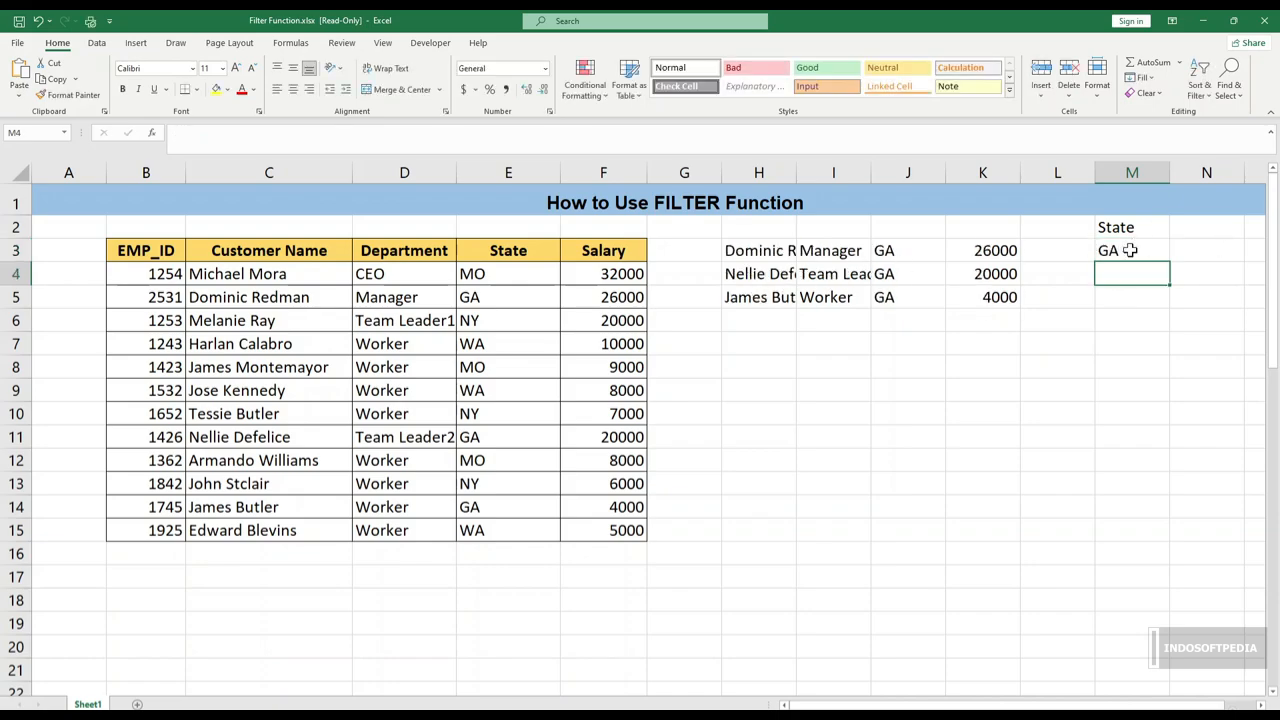